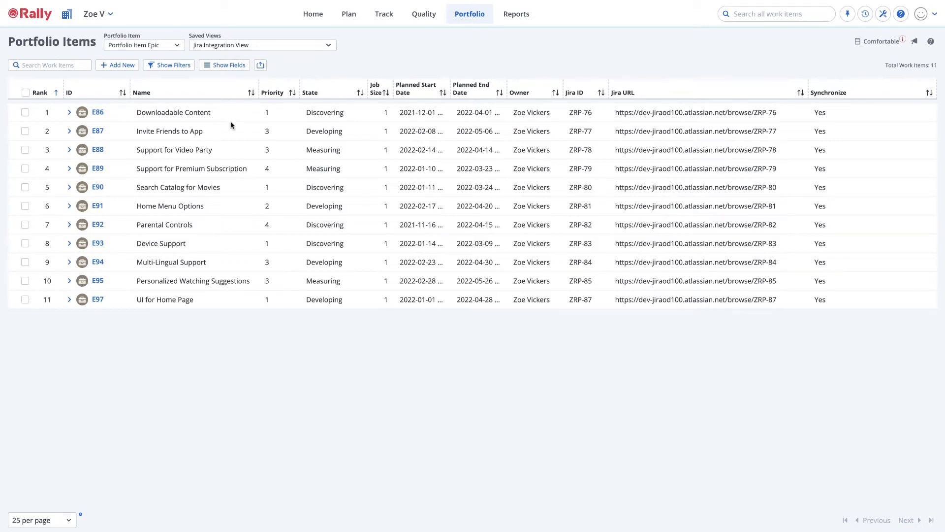
Expand the Downloadable Content epic to view its child features.
{"action": "left_click", "coordinate": [70, 114]}
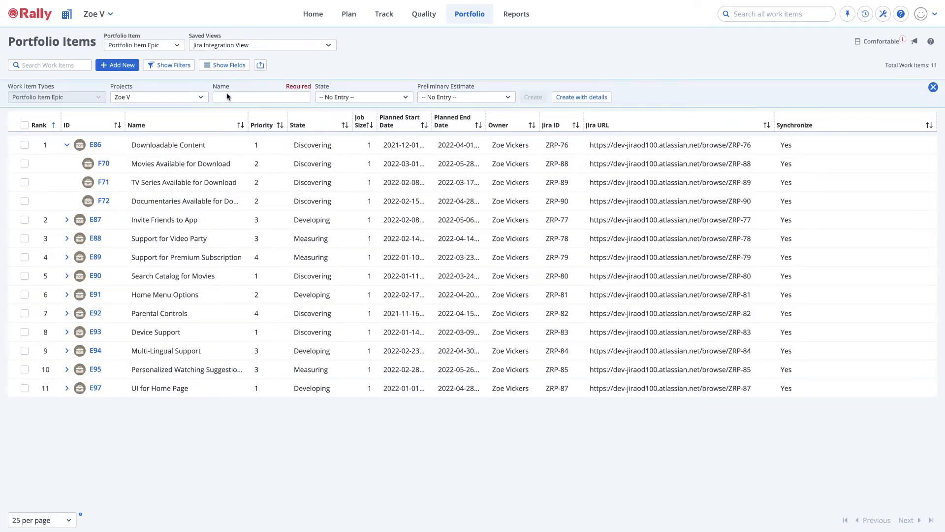
Start a new portfolio epic named "User Account Functionality" with state Discovering and preliminary estimate M.
{"action": "left_click", "coordinate": [226, 97]}
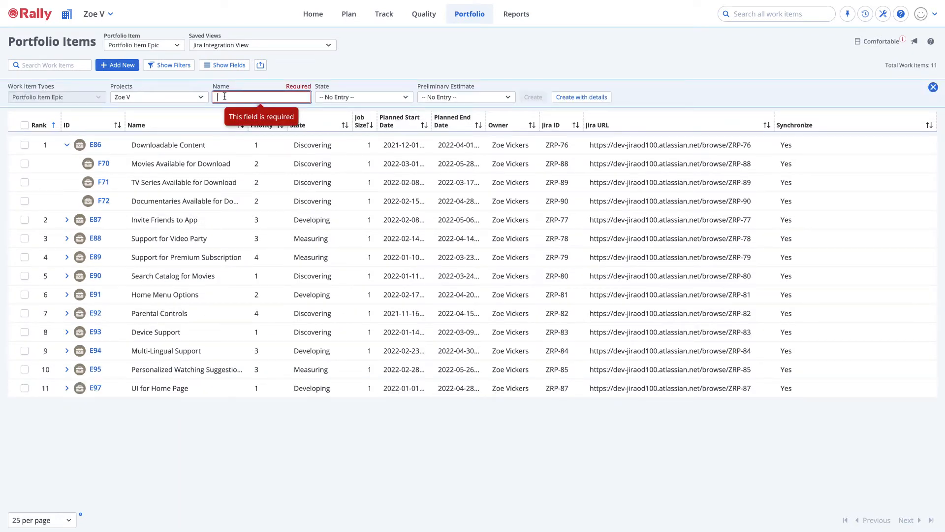
{"action": "type", "text": "User "}
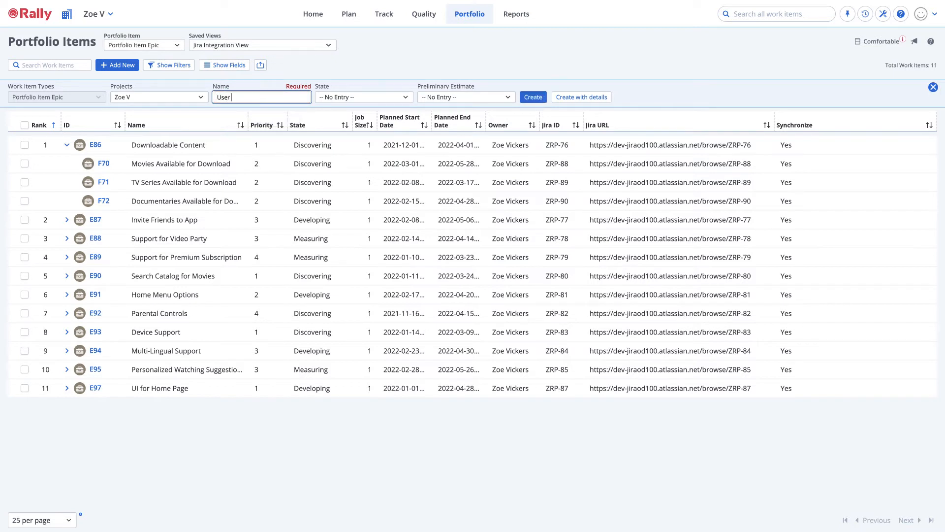
{"action": "type", "text": "Account Functionality"}
{"action": "left_click", "coordinate": [345, 97]}
{"action": "left_click", "coordinate": [345, 146]}
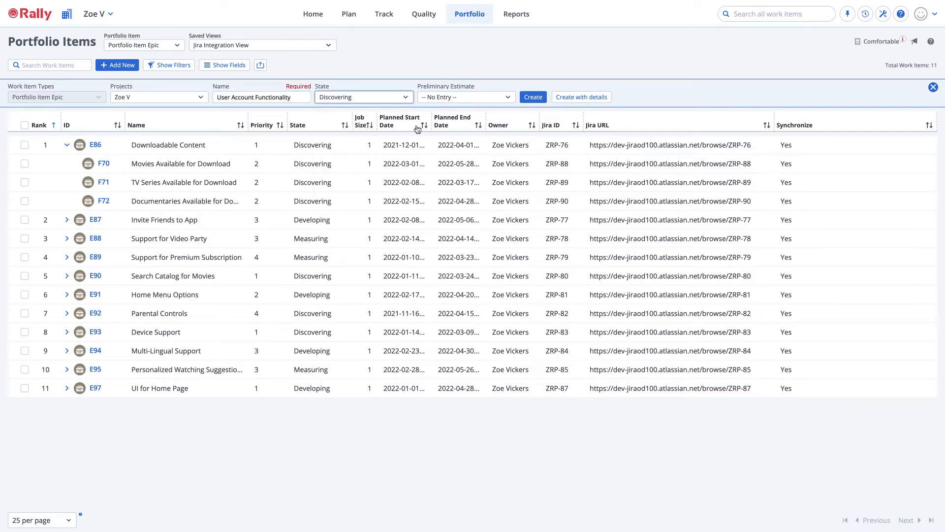
{"action": "left_click", "coordinate": [460, 98]}
{"action": "left_click", "coordinate": [435, 180]}
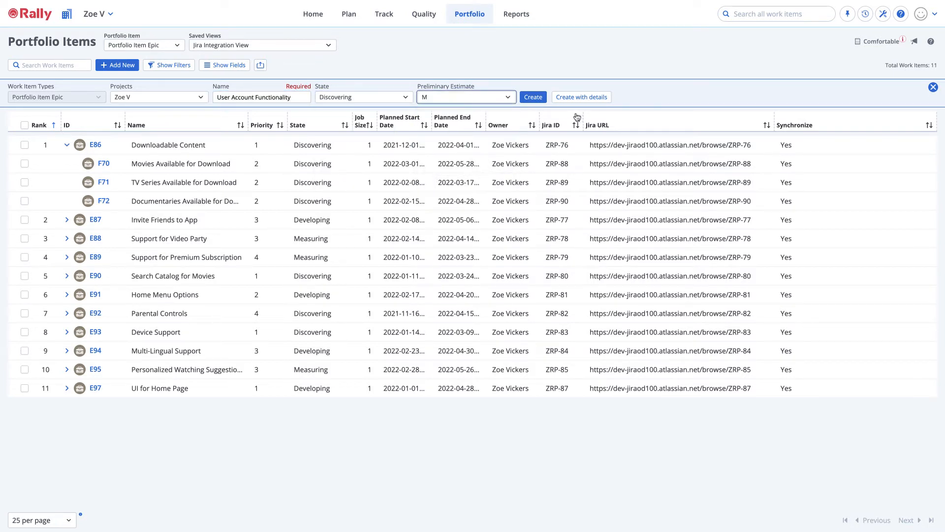
Open the new epic's full details form and paste its description covering login functionality, personalized settings, payment information, and movie recommendations.
{"action": "left_click", "coordinate": [582, 97]}
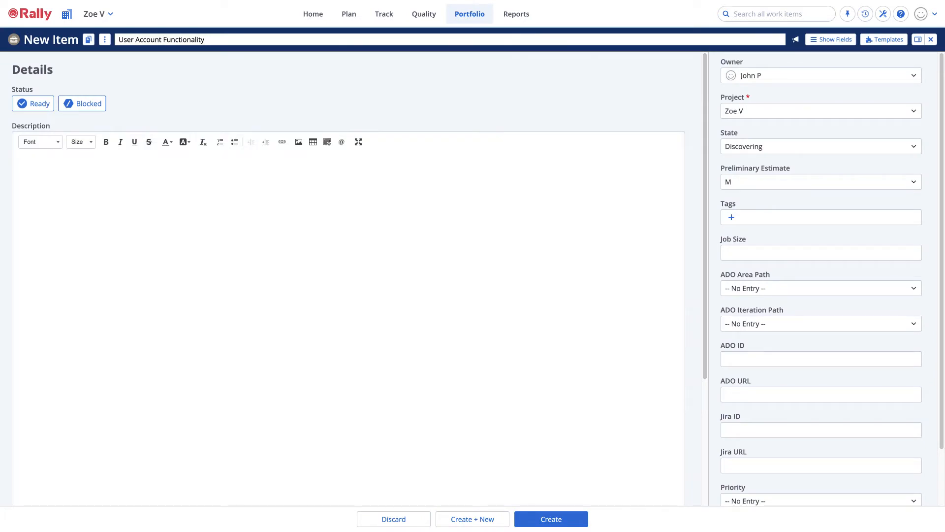
{"action": "left_click", "coordinate": [132, 263]}
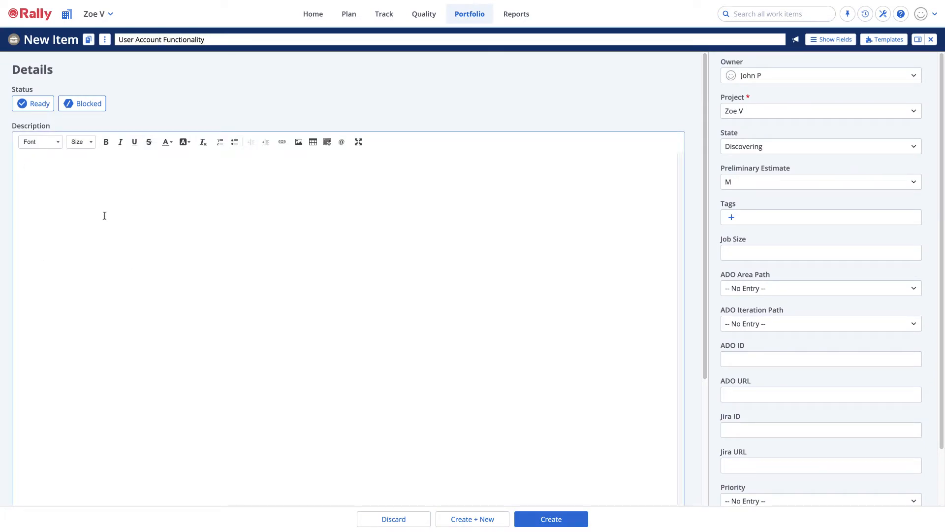
{"action": "key", "text": "ctrl+v"}
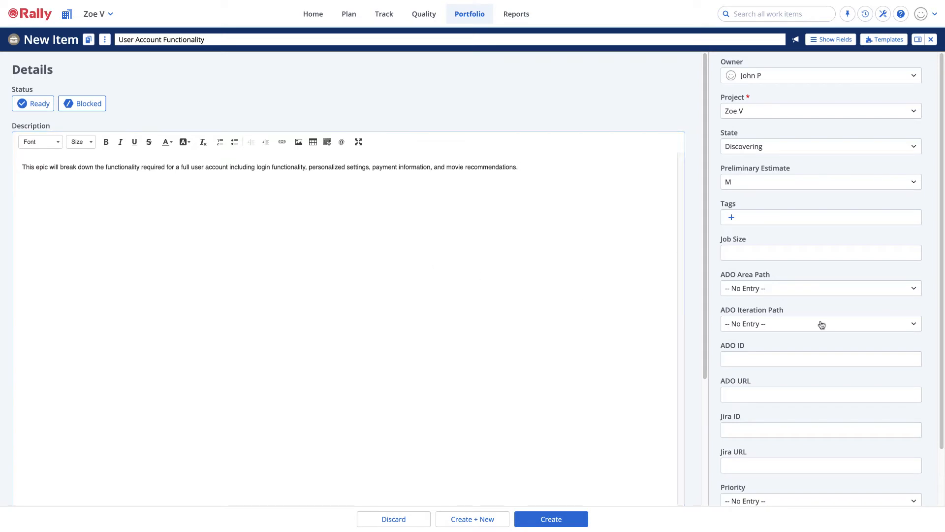
Set the epic's ADO Area Path to Rally Project\Dolphin and its ADO Iteration Path to Rally Project\Release 2.0\Sprint 1.
{"action": "scroll", "coordinate": [851, 324], "scroll_direction": "down", "scroll_amount": 1}
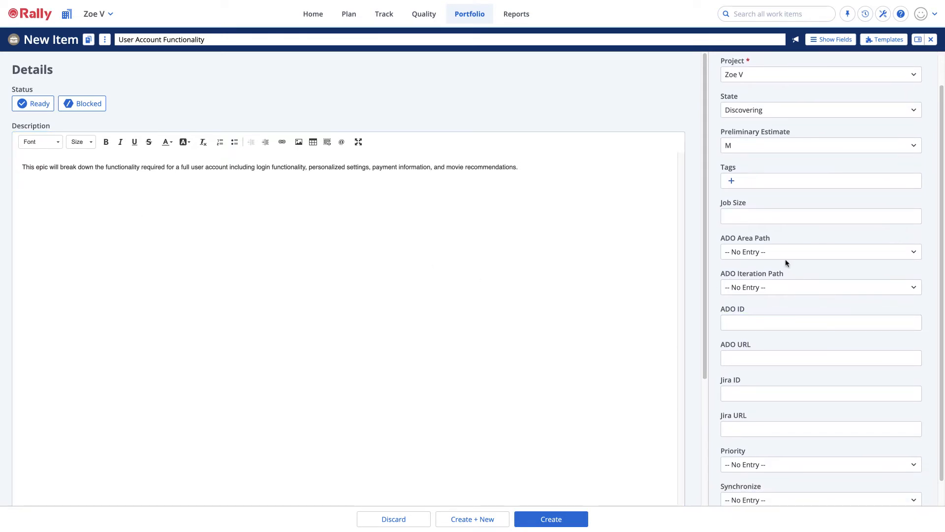
{"action": "left_click", "coordinate": [786, 253]}
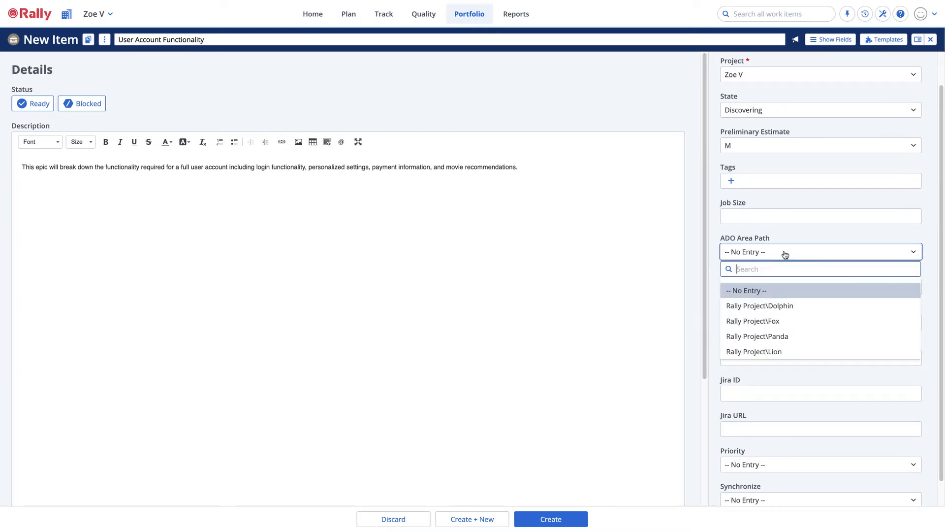
{"action": "left_click", "coordinate": [790, 306]}
{"action": "left_click", "coordinate": [783, 292]}
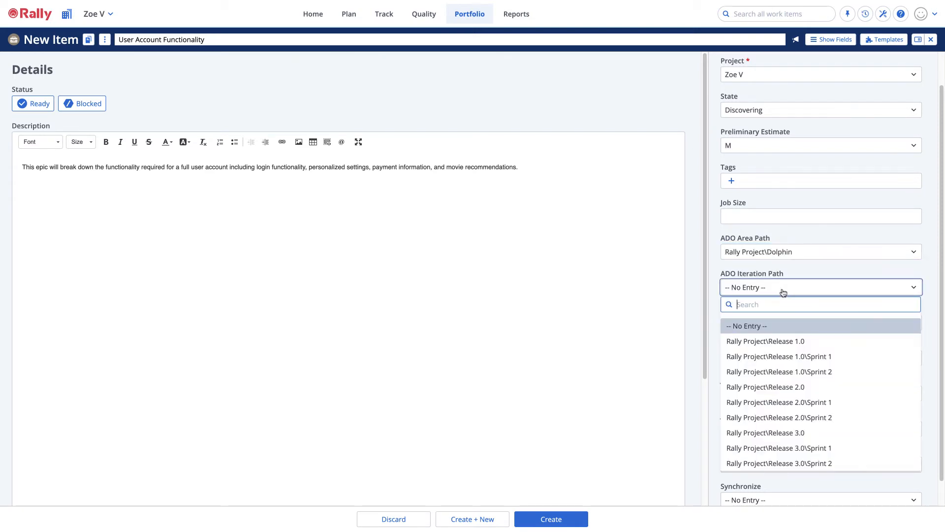
{"action": "left_click", "coordinate": [831, 403]}
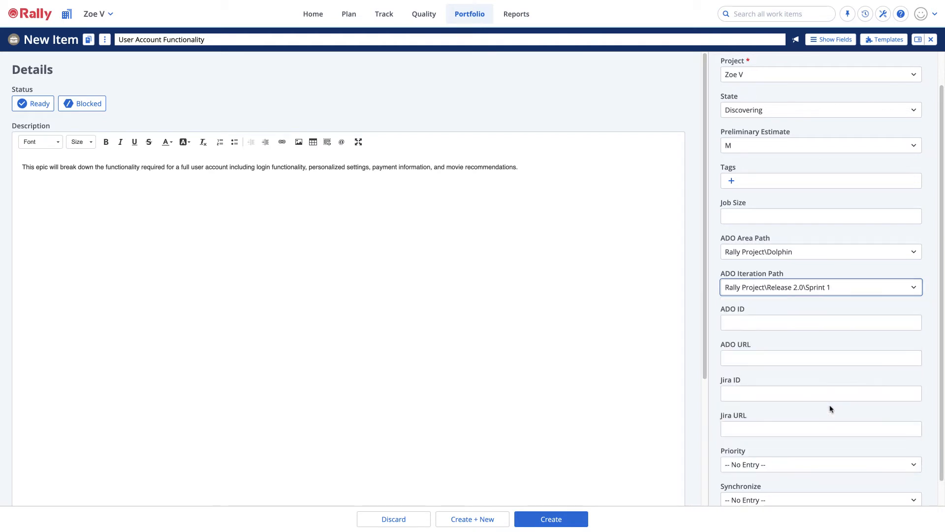
Set the epic's Priority to 1 and Synchronize to Yes, and create the epic.
{"action": "scroll", "coordinate": [830, 409], "scroll_direction": "down", "scroll_amount": 1}
{"action": "left_click", "coordinate": [801, 438]}
{"action": "left_click", "coordinate": [745, 380]}
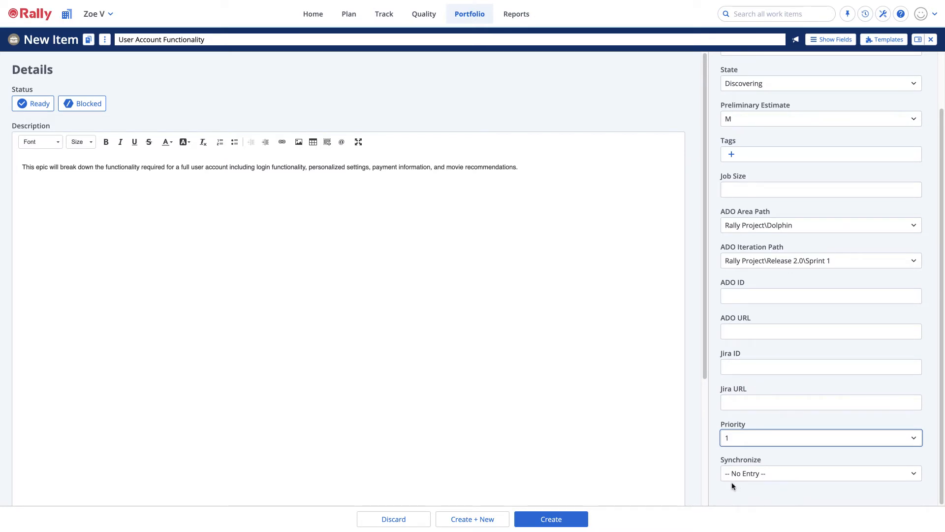
{"action": "left_click", "coordinate": [746, 476]}
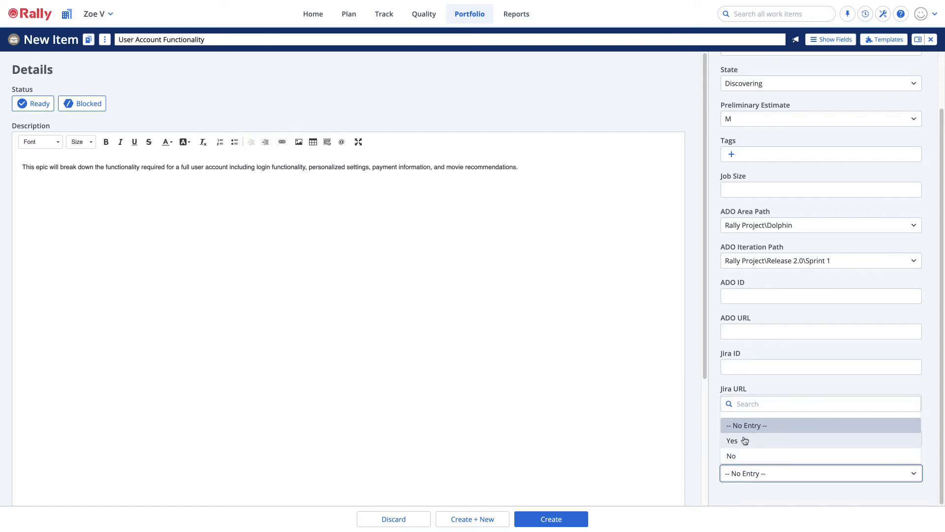
{"action": "left_click", "coordinate": [745, 440]}
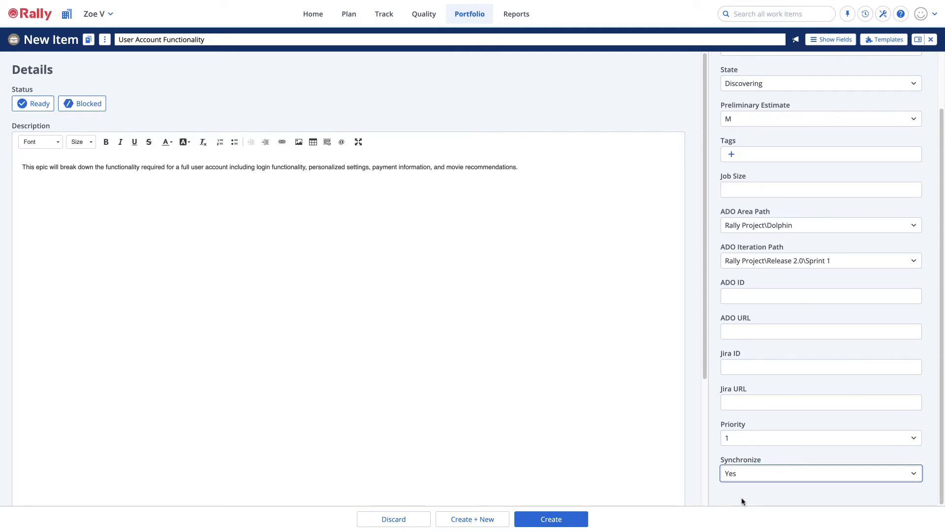
{"action": "left_click", "coordinate": [575, 520]}
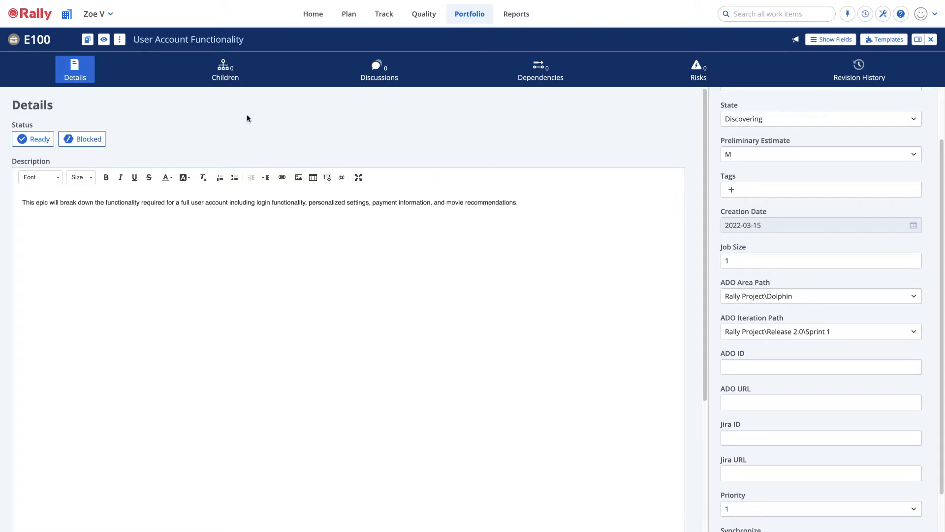
Show the User Account Functionality epic's children using the Azure DevOps Integration View.
{"action": "left_click", "coordinate": [231, 79]}
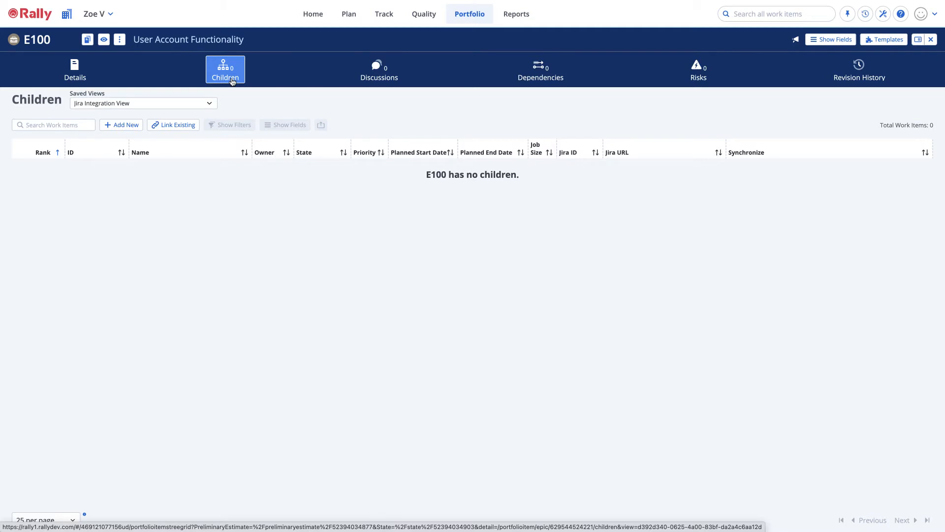
{"action": "left_click", "coordinate": [209, 102]}
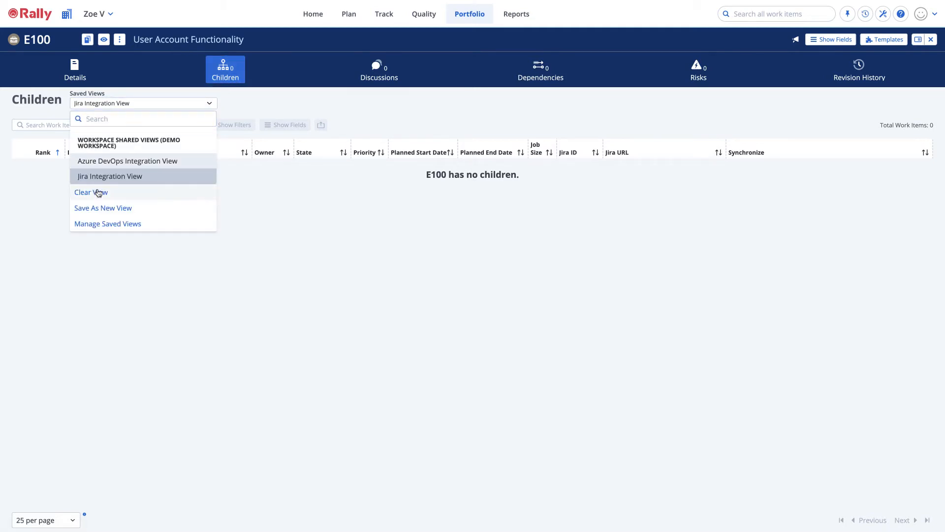
{"action": "left_click", "coordinate": [112, 164]}
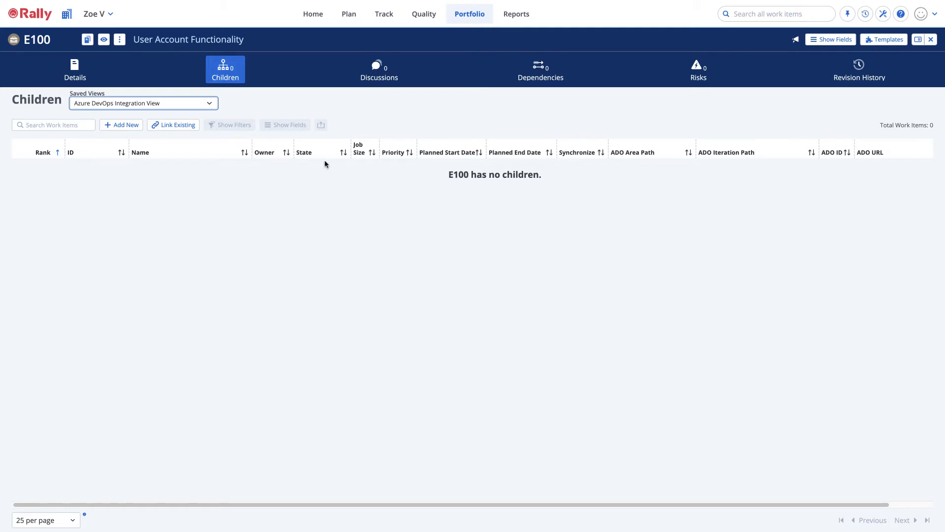
Start a new child feature named "Login Functionality Feature" with state Discovering and preliminary estimate L.
{"action": "left_click", "coordinate": [111, 127]}
{"action": "left_click", "coordinate": [226, 158]}
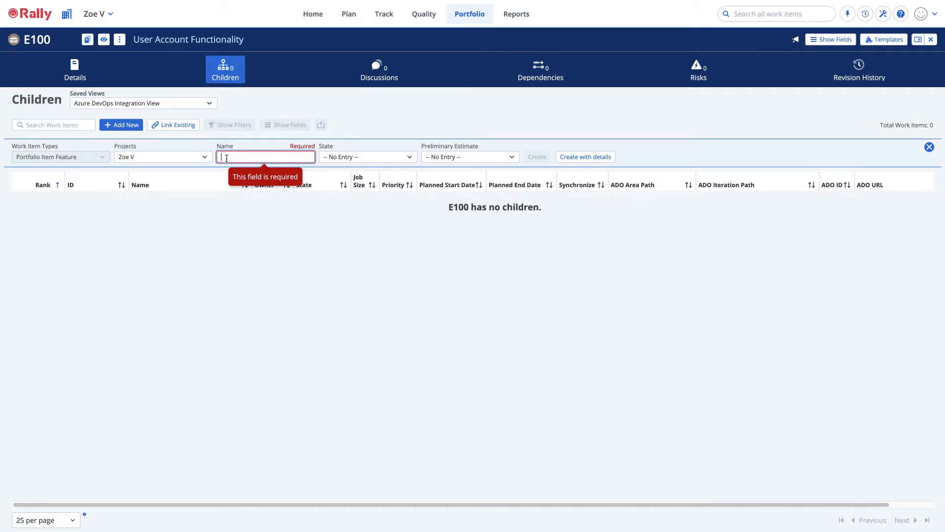
{"action": "type", "text": "Login "}
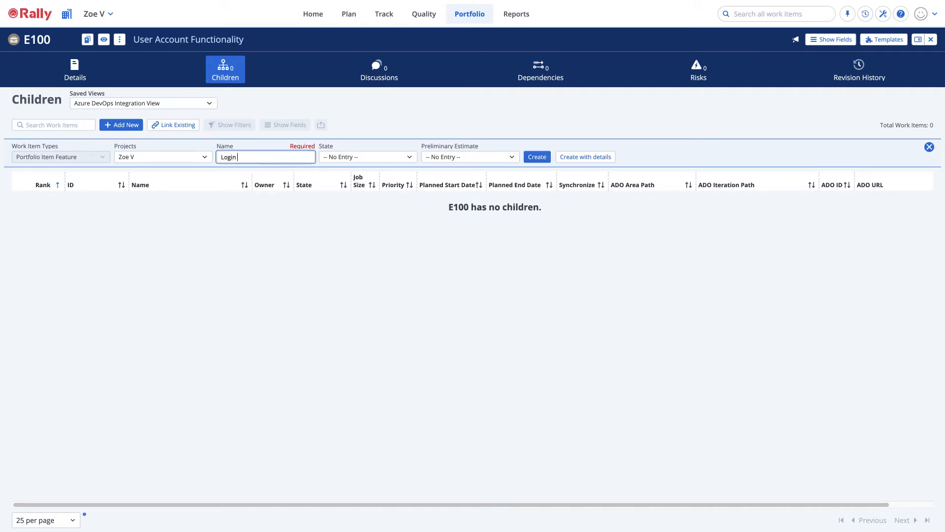
{"action": "type", "text": "Functionality Feature"}
{"action": "left_click", "coordinate": [338, 159]}
{"action": "left_click", "coordinate": [342, 208]}
{"action": "left_click", "coordinate": [475, 156]}
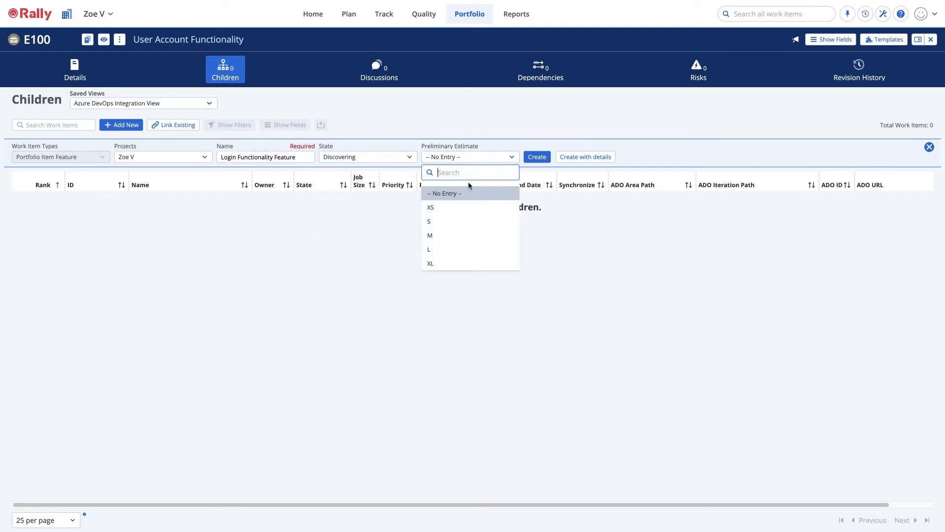
{"action": "left_click", "coordinate": [438, 249]}
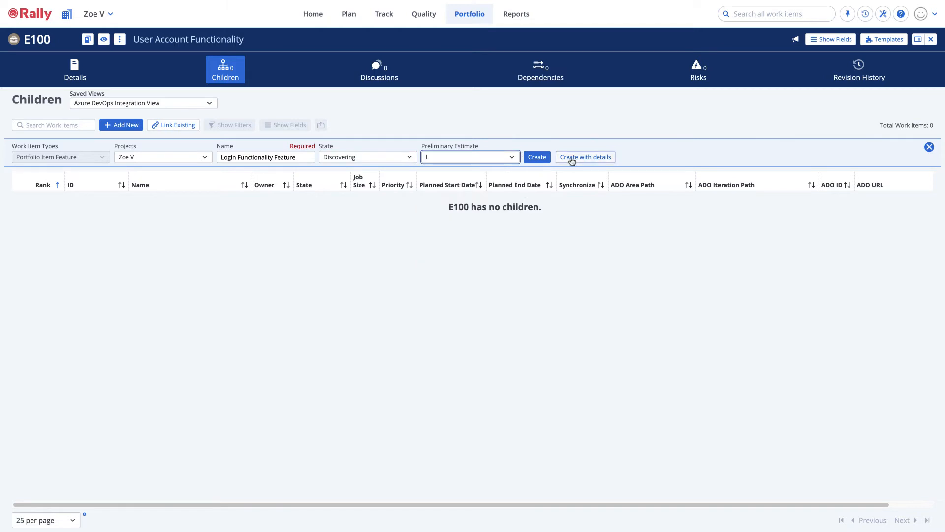
Open the new feature's full details form and paste its description about the login portal's username, password, and recaptcha.
{"action": "left_click", "coordinate": [571, 158]}
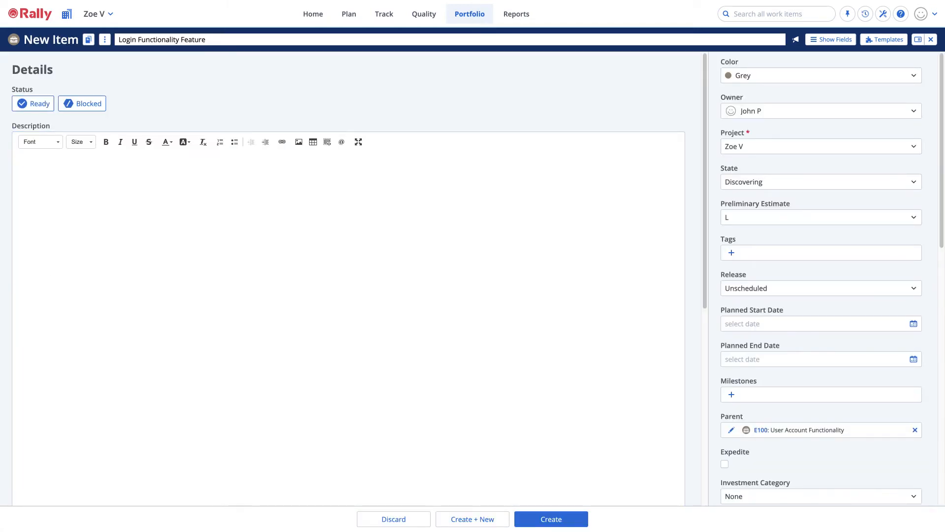
{"action": "left_click", "coordinate": [132, 250]}
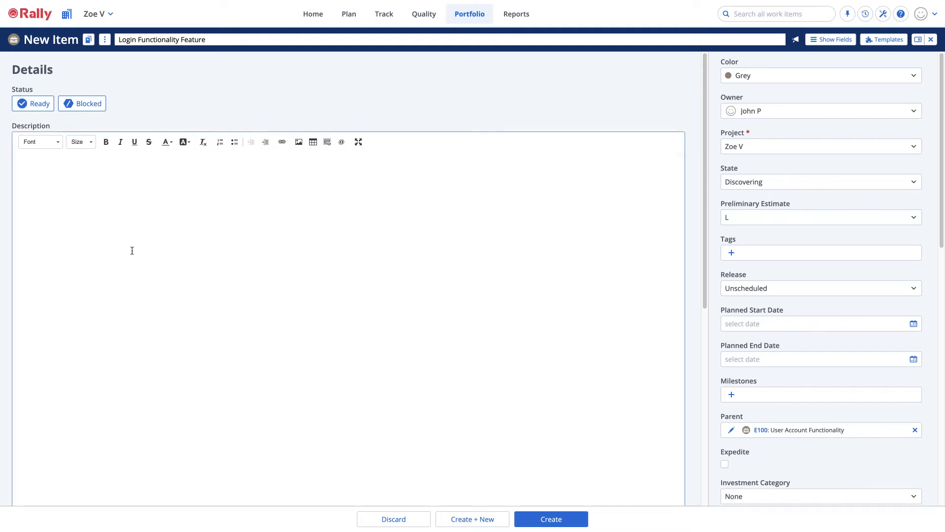
{"action": "key", "text": "ctrl+v"}
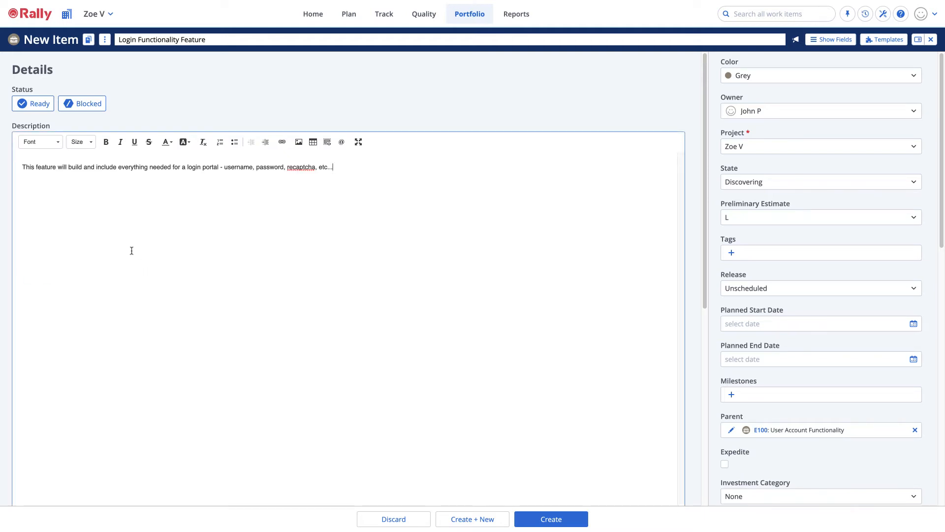
Set the feature's ADO Area Path to Rally Project\Dolphin and its ADO Iteration Path to Rally Project\Release 2.0\Sprint 1.
{"action": "scroll", "coordinate": [742, 277], "scroll_direction": "down", "scroll_amount": 7}
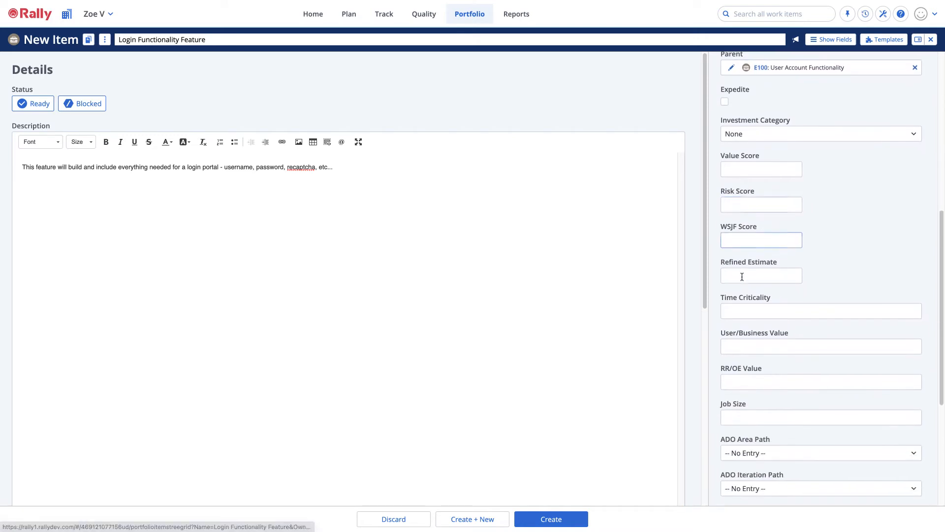
{"action": "scroll", "coordinate": [742, 277], "scroll_direction": "down", "scroll_amount": 4}
{"action": "left_click", "coordinate": [780, 285]}
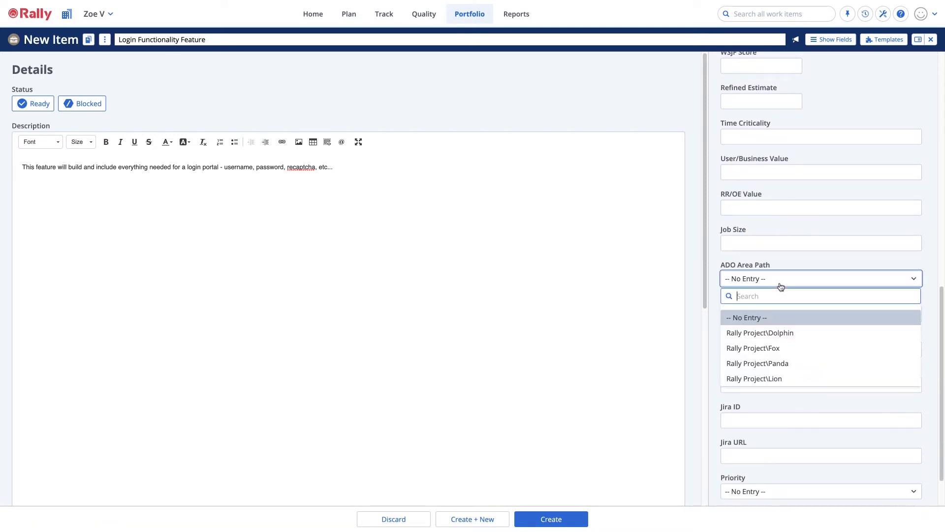
{"action": "left_click", "coordinate": [784, 332]}
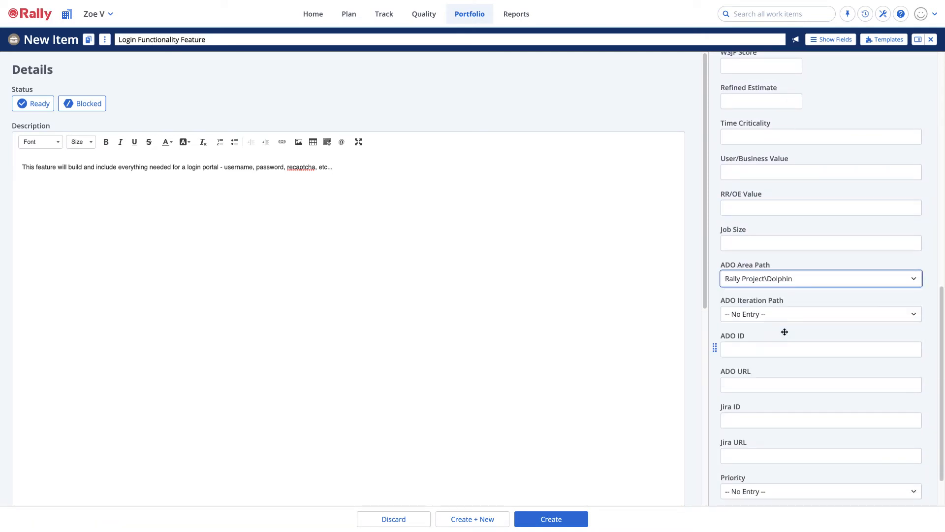
{"action": "left_click", "coordinate": [785, 318]}
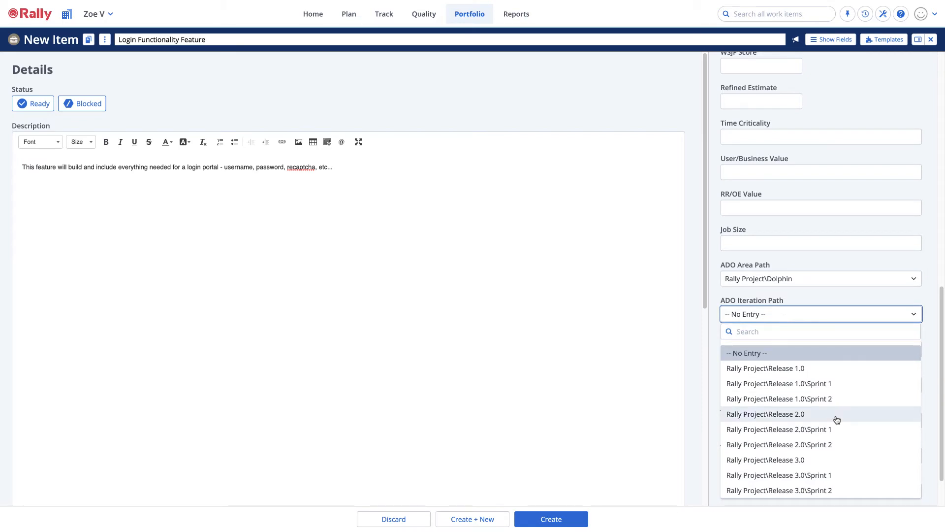
{"action": "left_click", "coordinate": [828, 429]}
Set the feature's Priority to 2 and Synchronize to Yes, and create the feature.
{"action": "scroll", "coordinate": [828, 426], "scroll_direction": "down", "scroll_amount": 2}
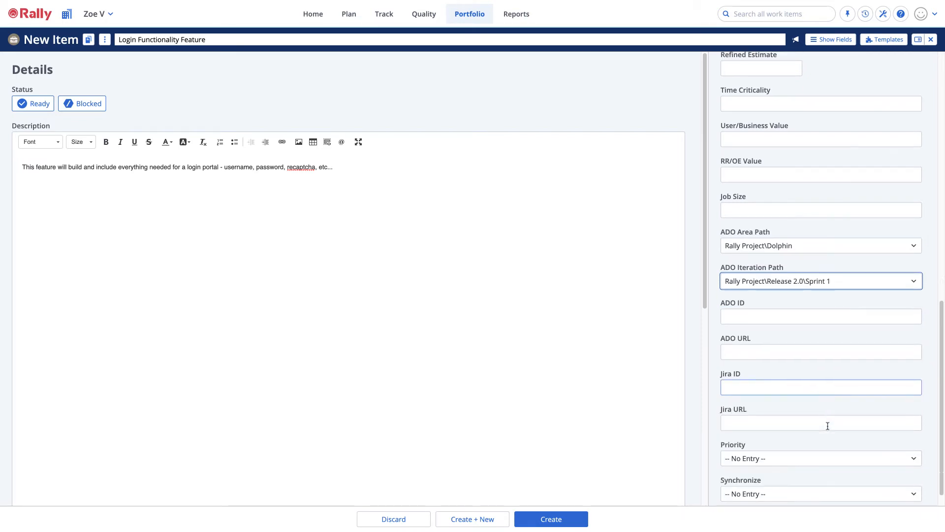
{"action": "left_click", "coordinate": [808, 438]}
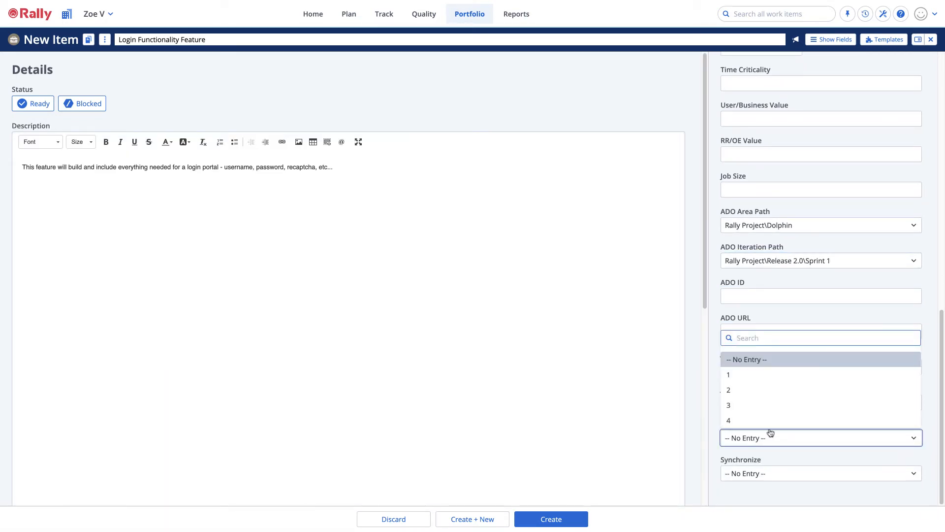
{"action": "left_click", "coordinate": [747, 390]}
{"action": "left_click", "coordinate": [770, 474]}
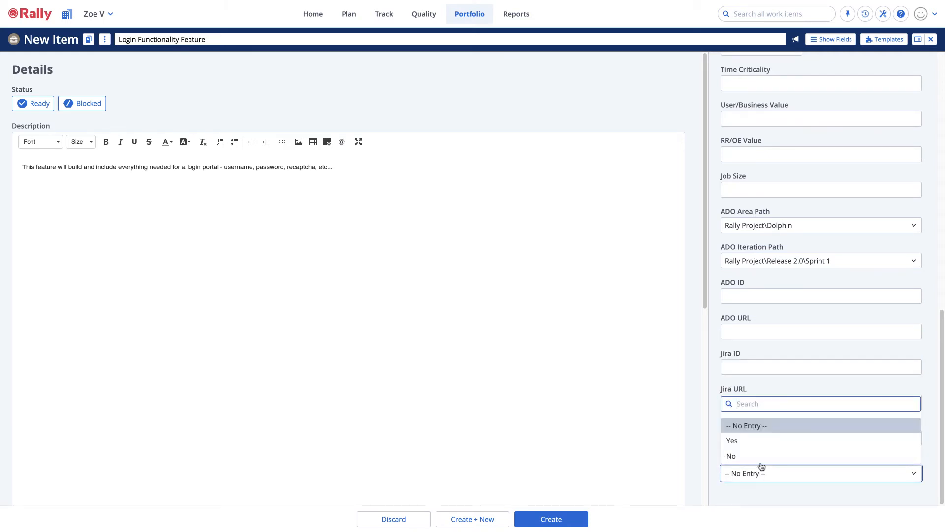
{"action": "left_click", "coordinate": [744, 444]}
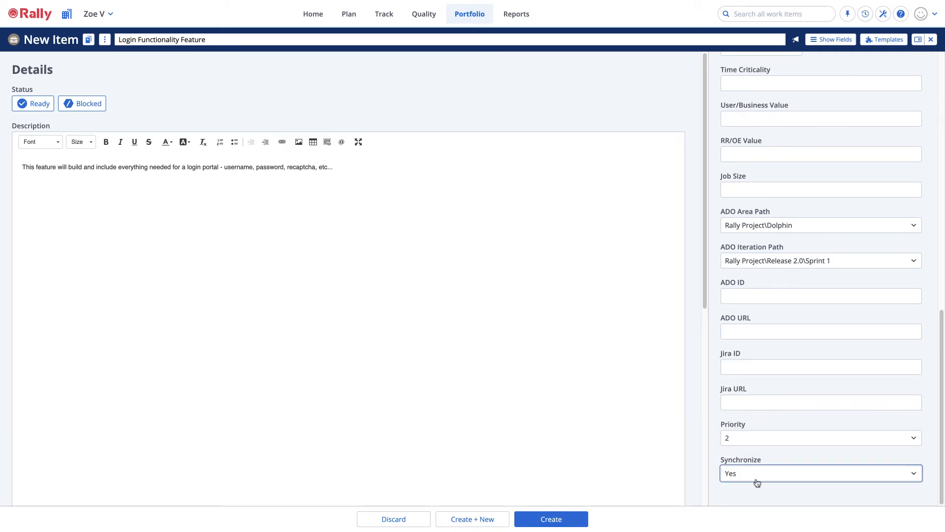
{"action": "left_click", "coordinate": [561, 518]}
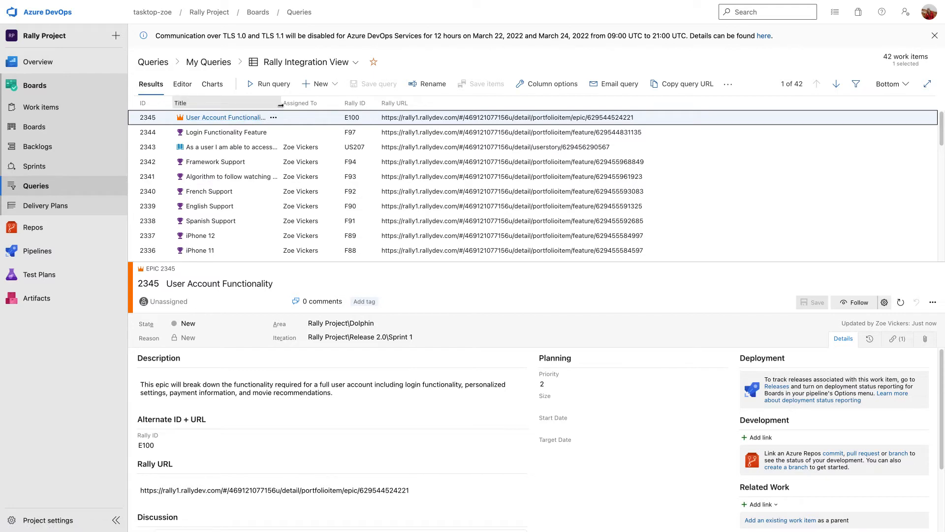
Widen the query's Title column, and save the User Account Functionality epic with Priority 4 and State Active.
{"action": "left_click_drag", "start_coordinate": [279, 103], "coordinate": [324, 103]}
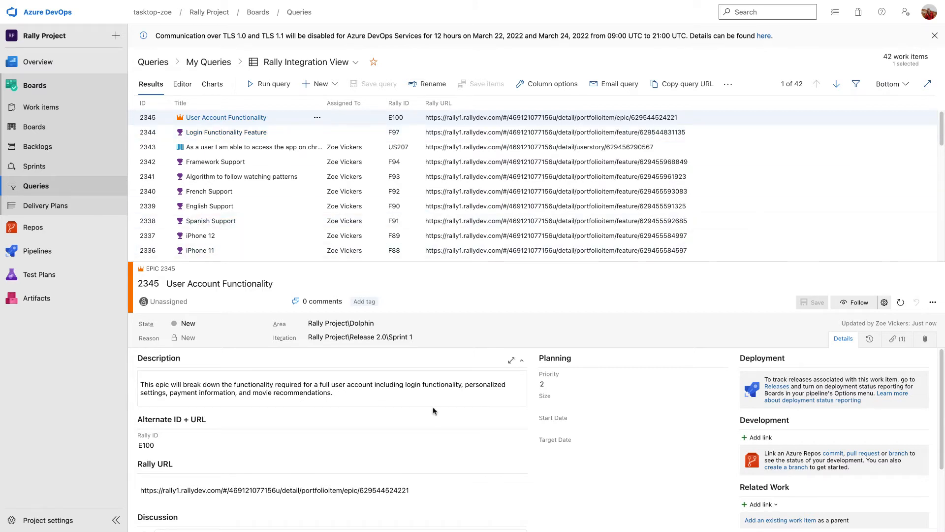
{"action": "left_click", "coordinate": [570, 384]}
{"action": "left_click", "coordinate": [547, 424]}
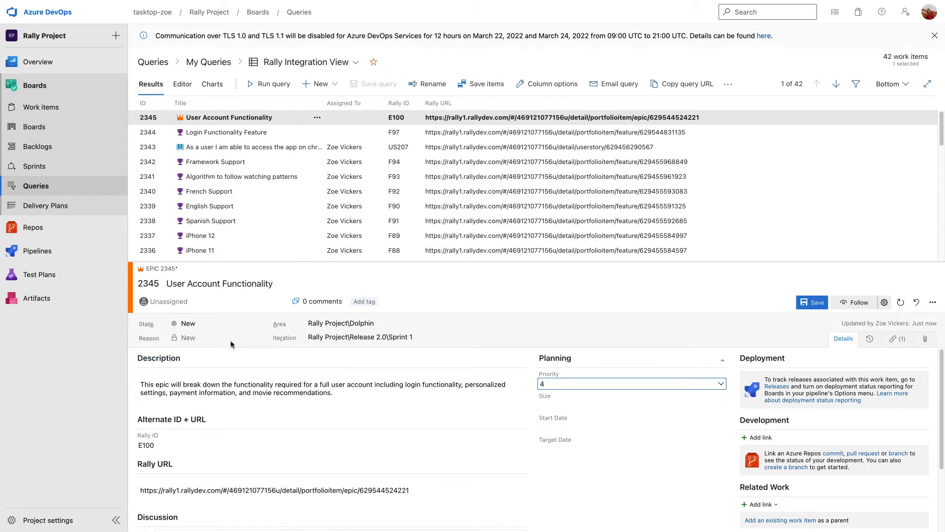
{"action": "left_click", "coordinate": [251, 324]}
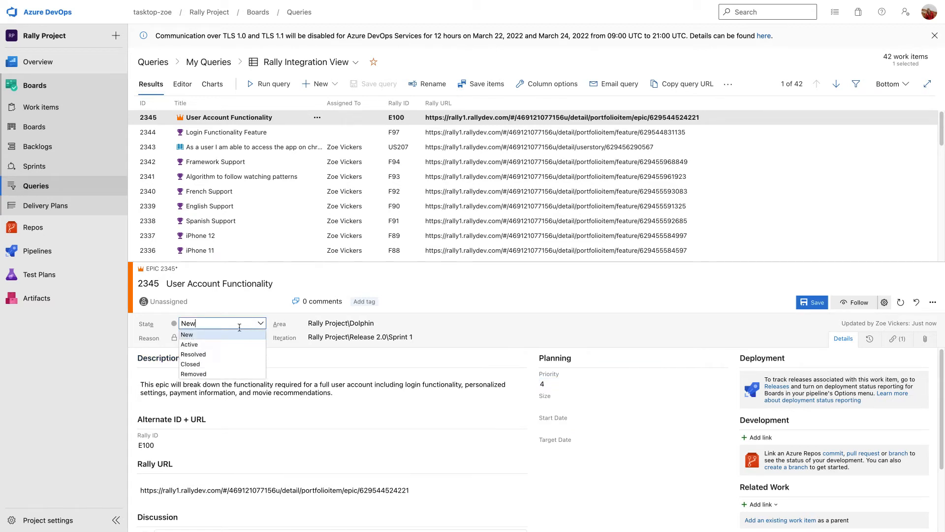
{"action": "left_click", "coordinate": [202, 345]}
{"action": "left_click", "coordinate": [812, 302]}
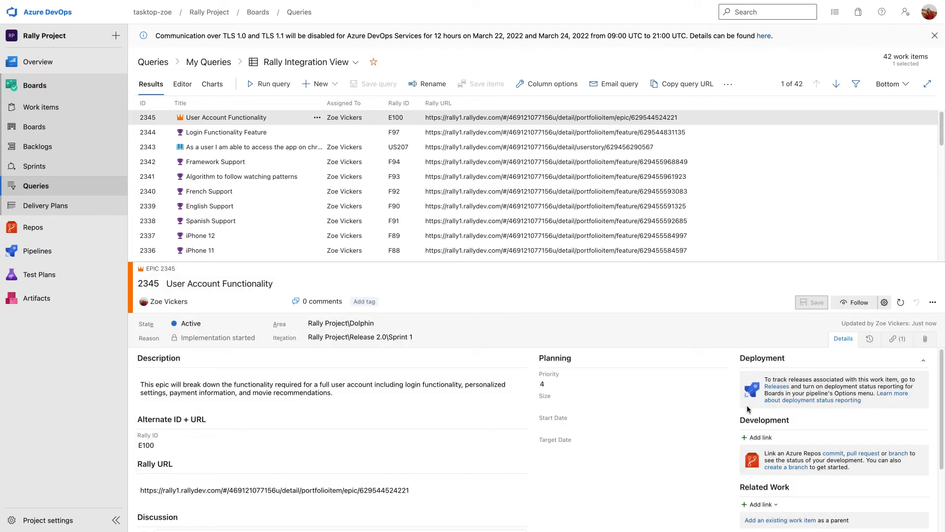
Open the epic's child work item, Login Functionality Feature, set its State to Active, and save it.
{"action": "scroll", "coordinate": [747, 409], "scroll_direction": "down", "scroll_amount": 3}
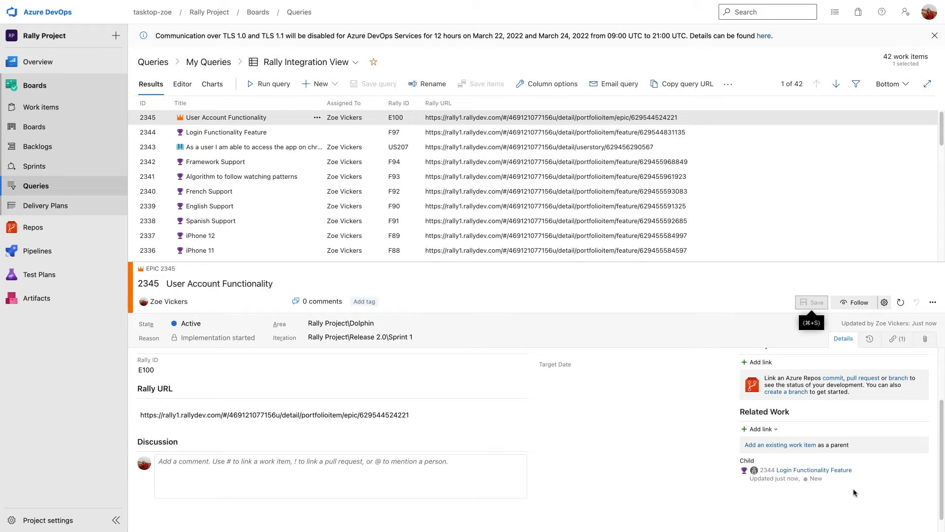
{"action": "left_click", "coordinate": [837, 471]}
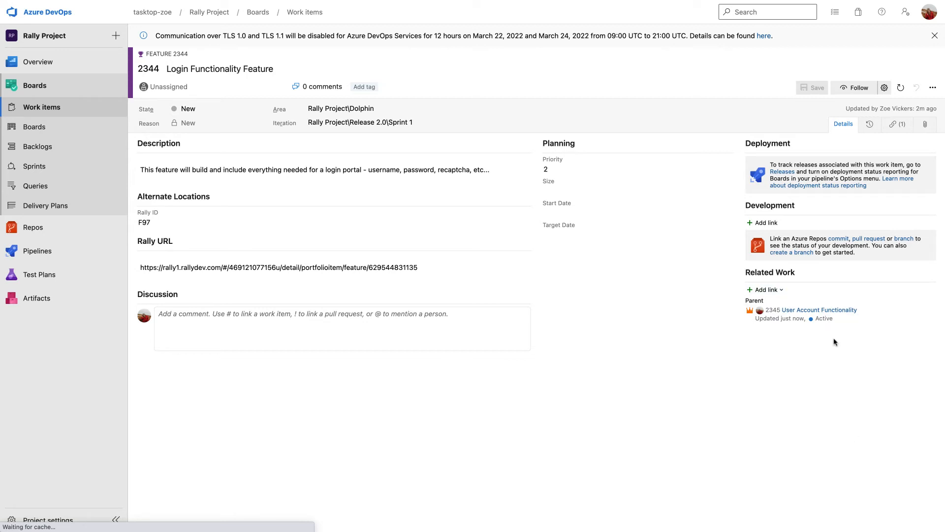
{"action": "left_click", "coordinate": [260, 111]}
{"action": "left_click", "coordinate": [222, 129]}
{"action": "left_click", "coordinate": [812, 87]}
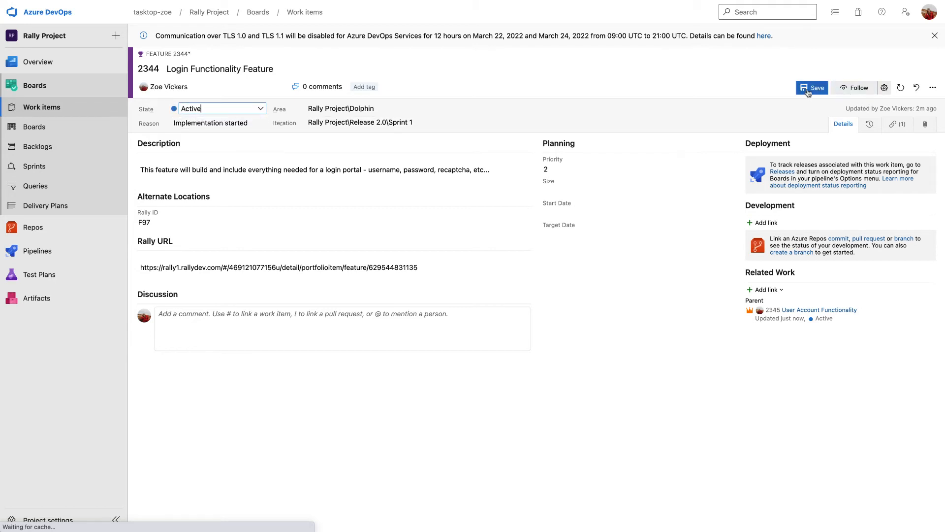
Add and save a new child User Story titled "As a user I want to be able to create a username and password for my account".
{"action": "left_click", "coordinate": [775, 290]}
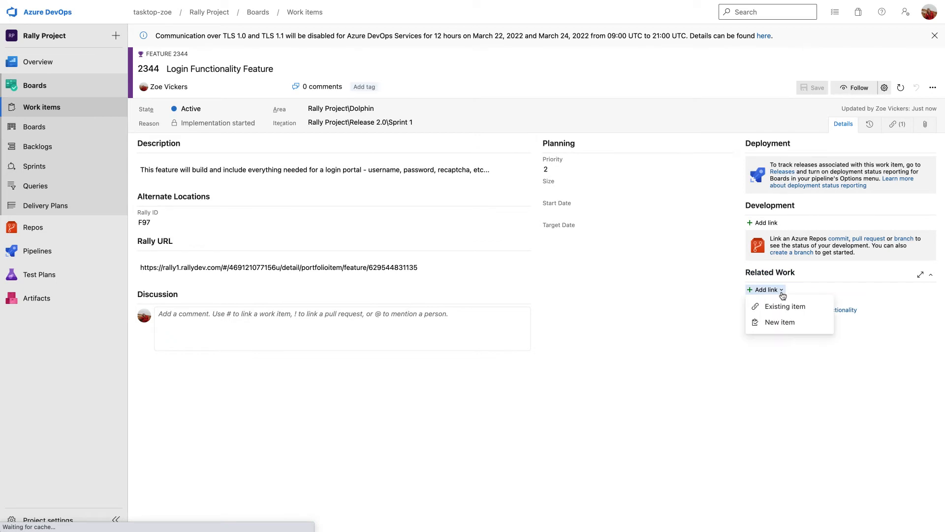
{"action": "left_click", "coordinate": [780, 323]}
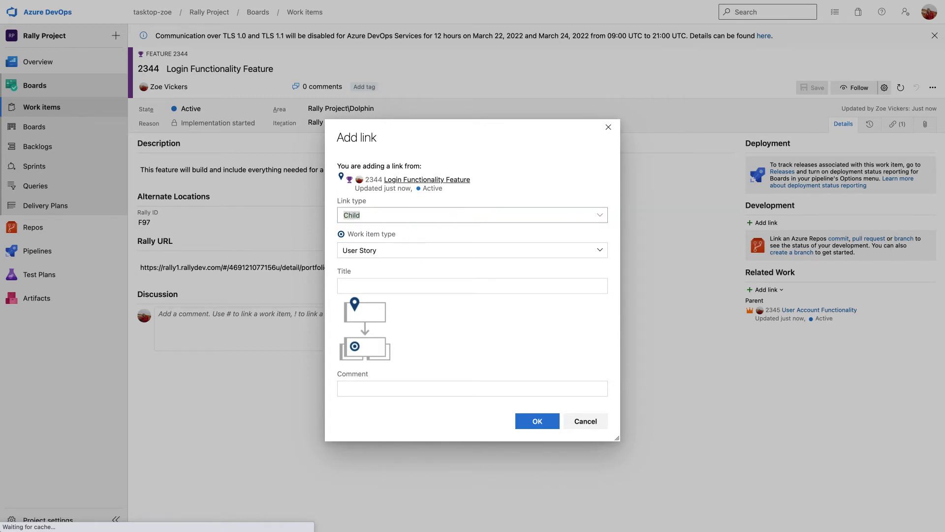
{"action": "left_click", "coordinate": [366, 284]}
{"action": "key", "text": "super+v"}
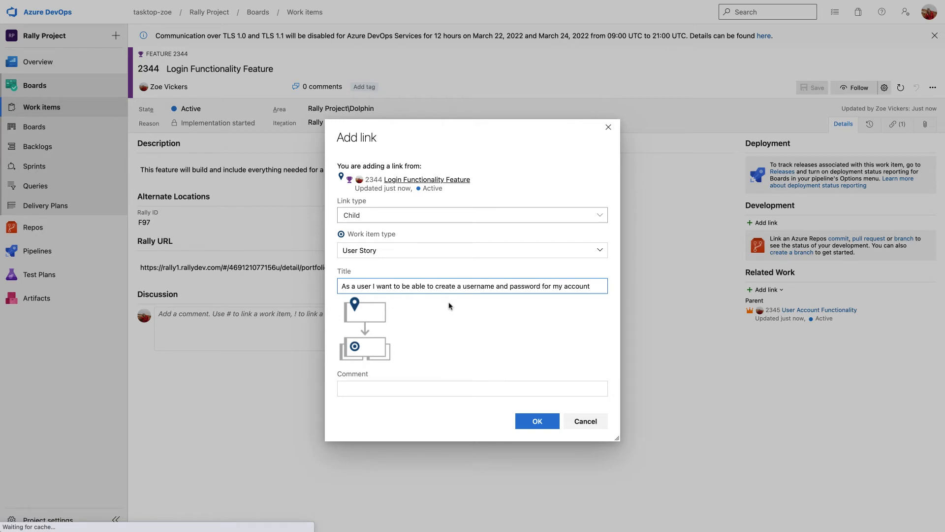
{"action": "left_click", "coordinate": [545, 424]}
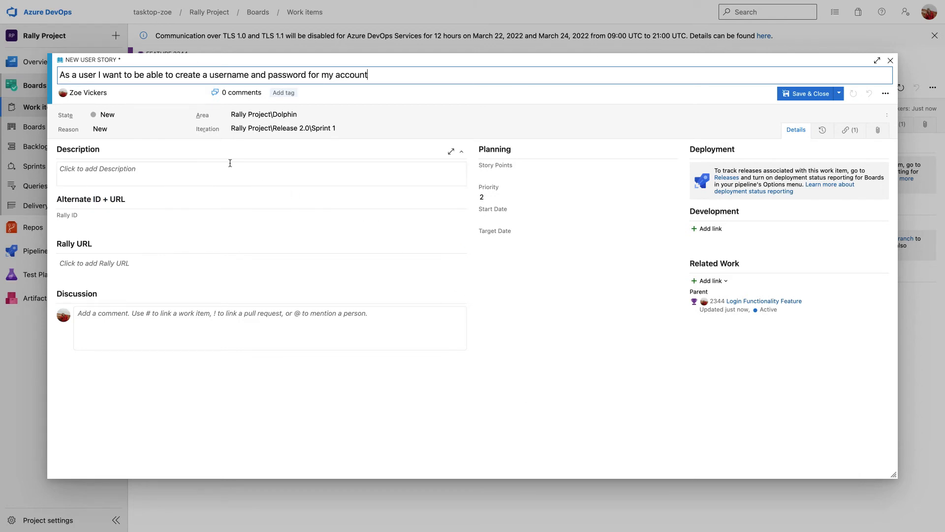
{"action": "left_click", "coordinate": [797, 98]}
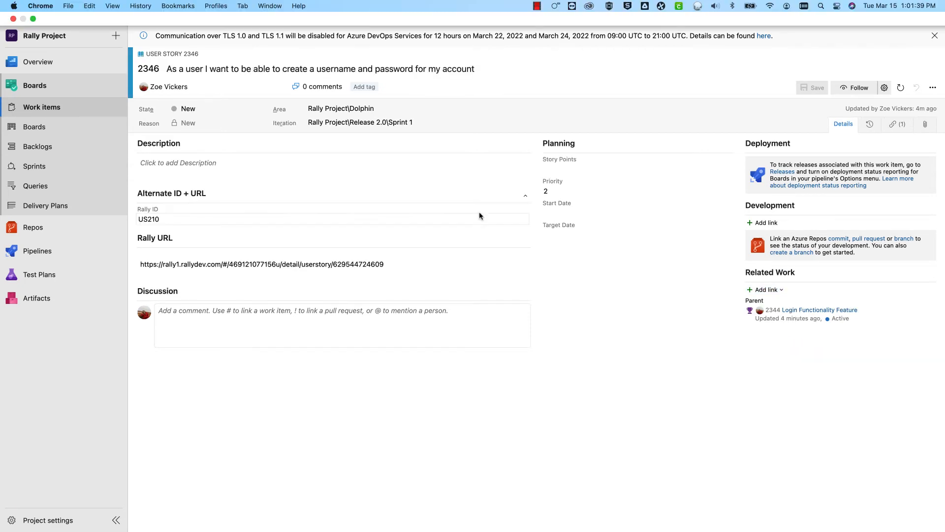
Switch to Rally, open the backlog, and widen the Name column to examine the new user story's ADO fields.
{"action": "key", "text": "ctrl+Left"}
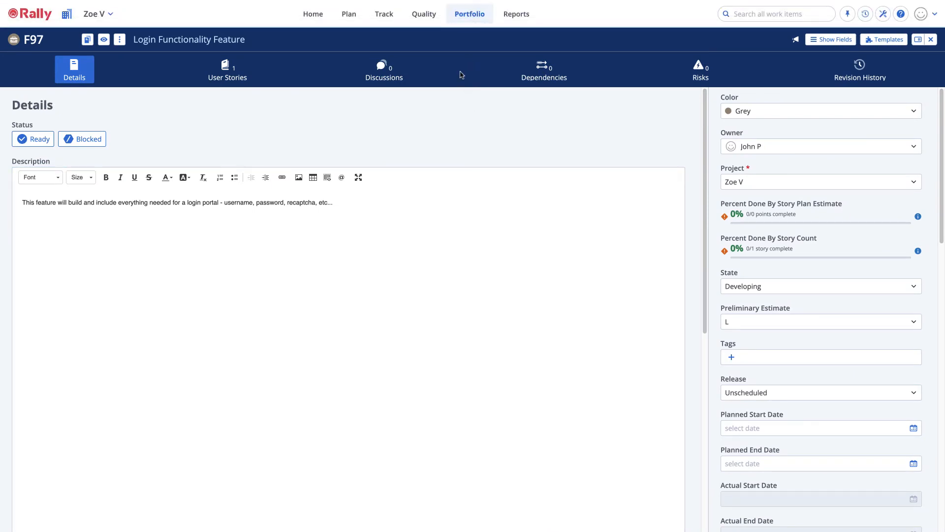
{"action": "left_click", "coordinate": [348, 15]}
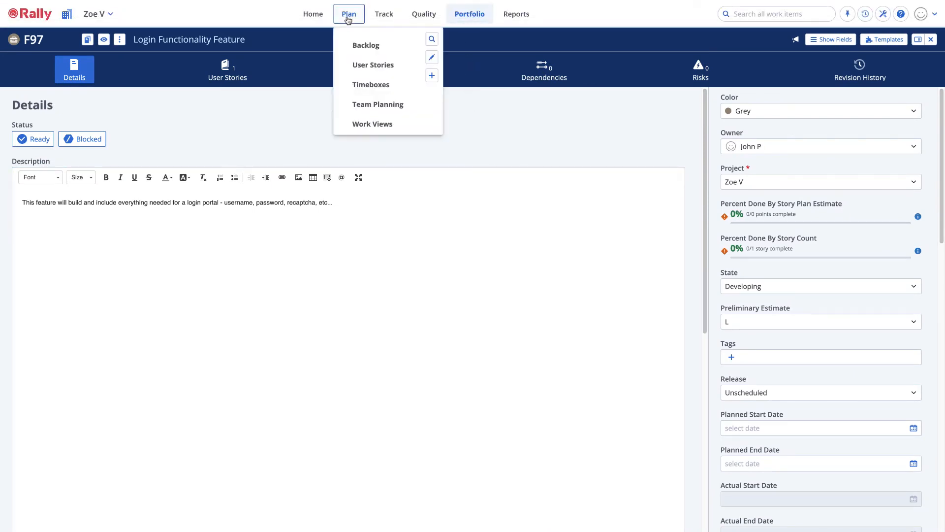
{"action": "left_click", "coordinate": [357, 45]}
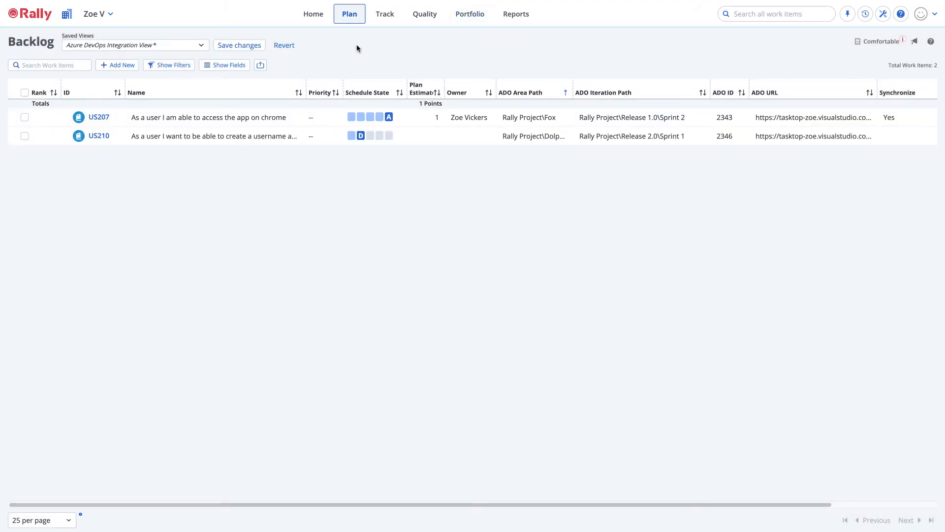
{"action": "left_click_drag", "start_coordinate": [305, 87], "coordinate": [420, 84]}
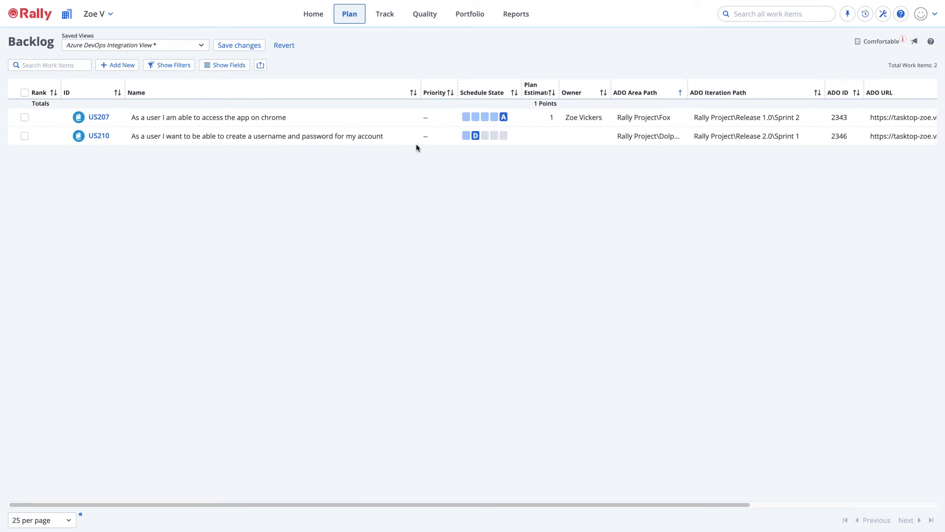
{"action": "scroll", "coordinate": [589, 161], "scroll_direction": "right", "scroll_amount": 3}
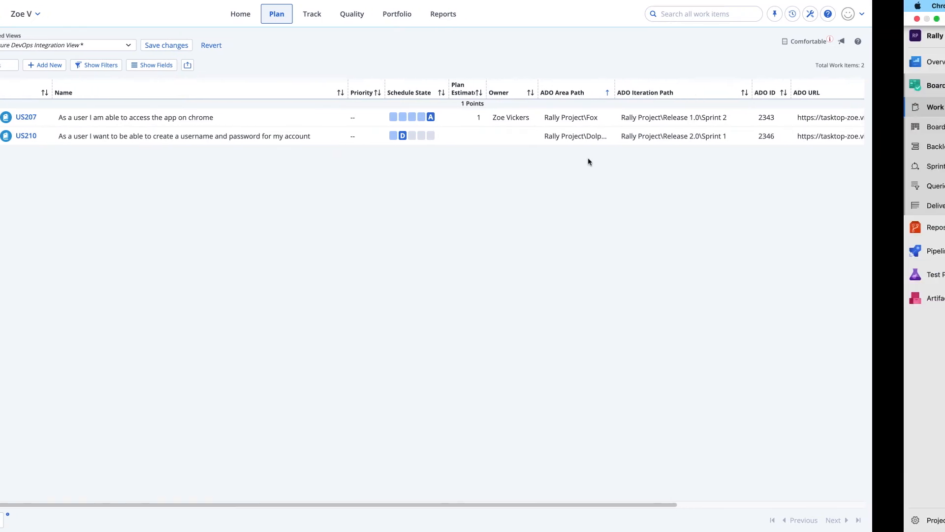
{"action": "scroll", "coordinate": [609, 170], "scroll_direction": "right", "scroll_amount": 6}
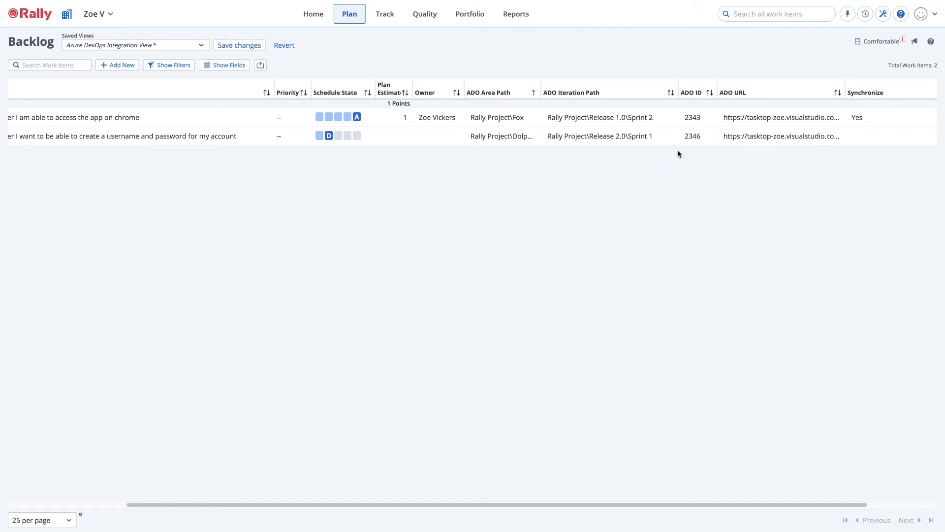
{"action": "scroll", "coordinate": [352, 217], "scroll_direction": "left", "scroll_amount": 5}
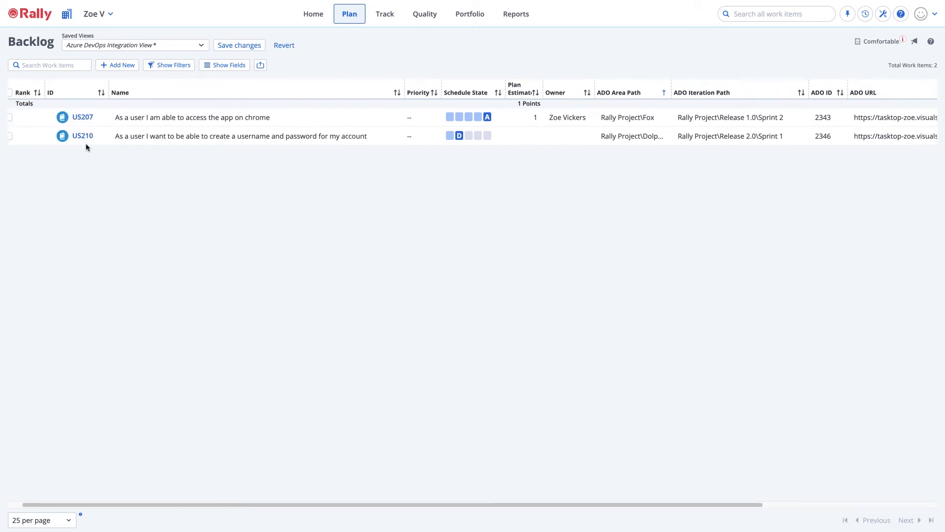
Open user story US210 and enter the description "i want to set my username and password".
{"action": "left_click", "coordinate": [81, 139]}
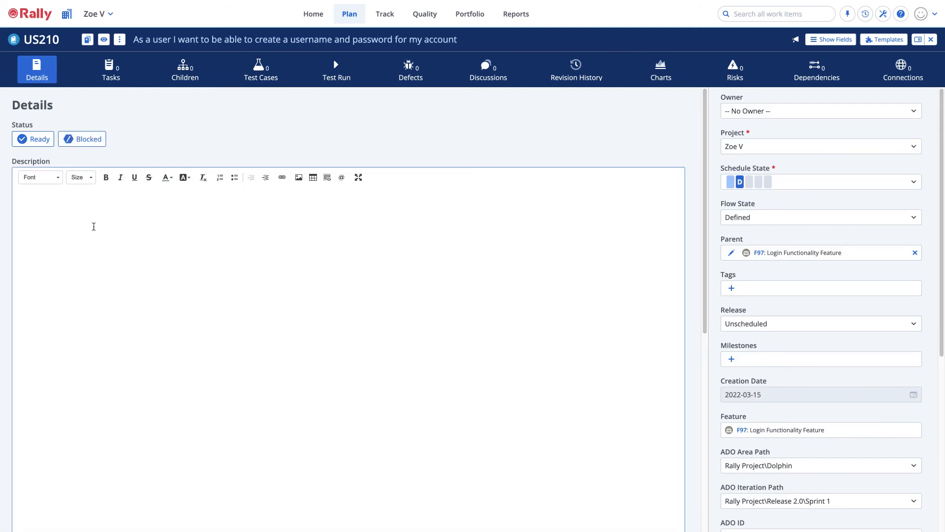
{"action": "left_click", "coordinate": [95, 227]}
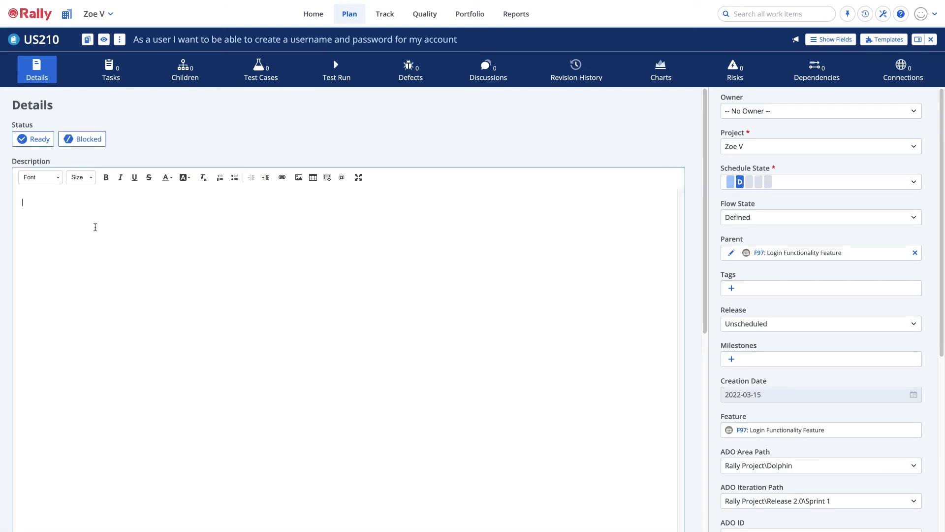
{"action": "type", "text": "i want "}
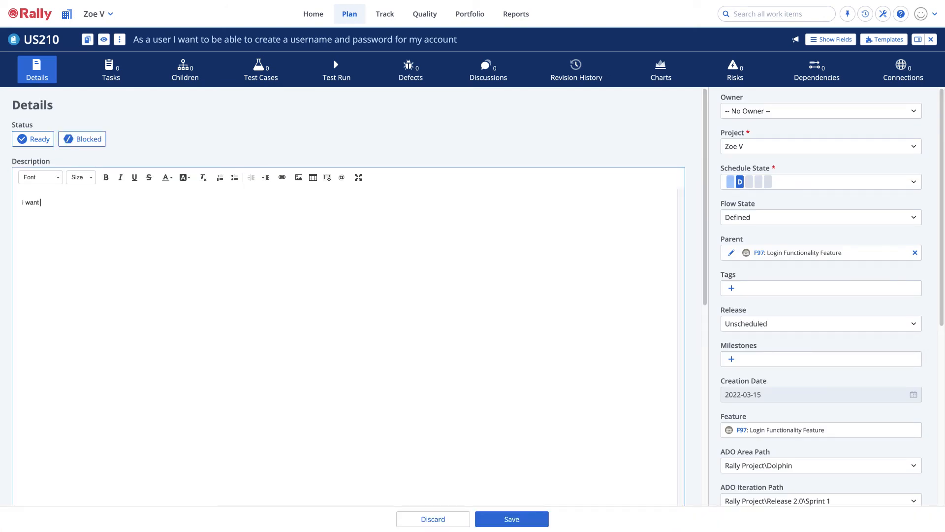
{"action": "type", "text": "to nset my username and password"}
{"action": "left_click", "coordinate": [52, 203]}
{"action": "key", "text": "BackSpace"}
Attach Screen Shot 2022-03-14 at 7.48.41 PM.png to the user story and save it.
{"action": "scroll", "coordinate": [509, 352], "scroll_direction": "down", "scroll_amount": 5}
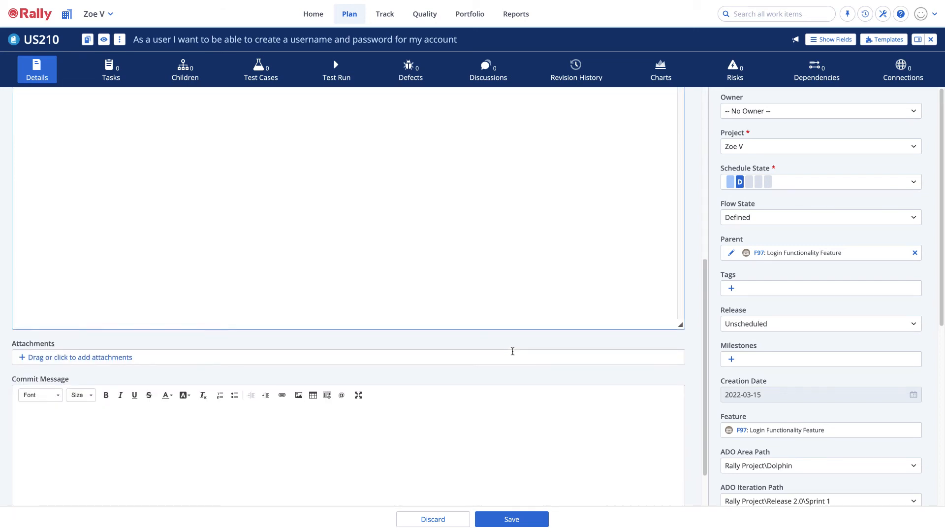
{"action": "scroll", "coordinate": [512, 351], "scroll_direction": "down", "scroll_amount": 2}
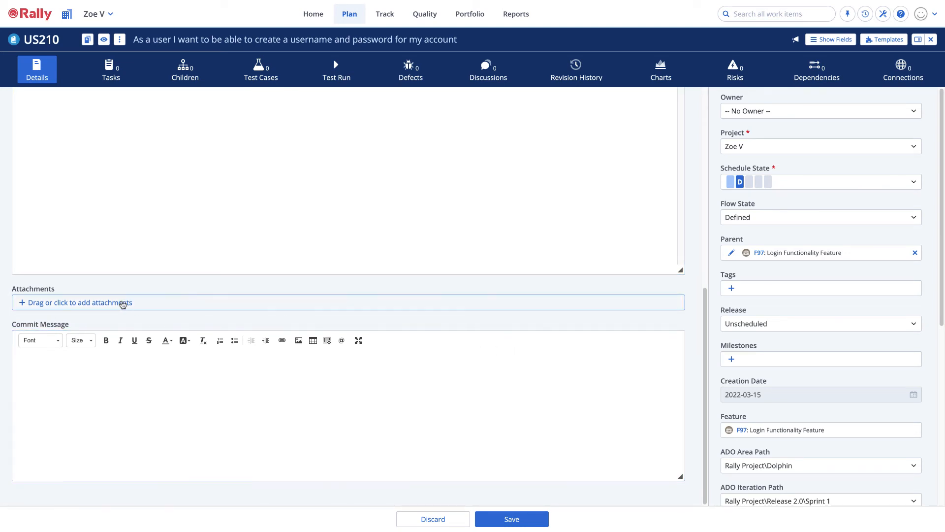
{"action": "left_click", "coordinate": [123, 303]}
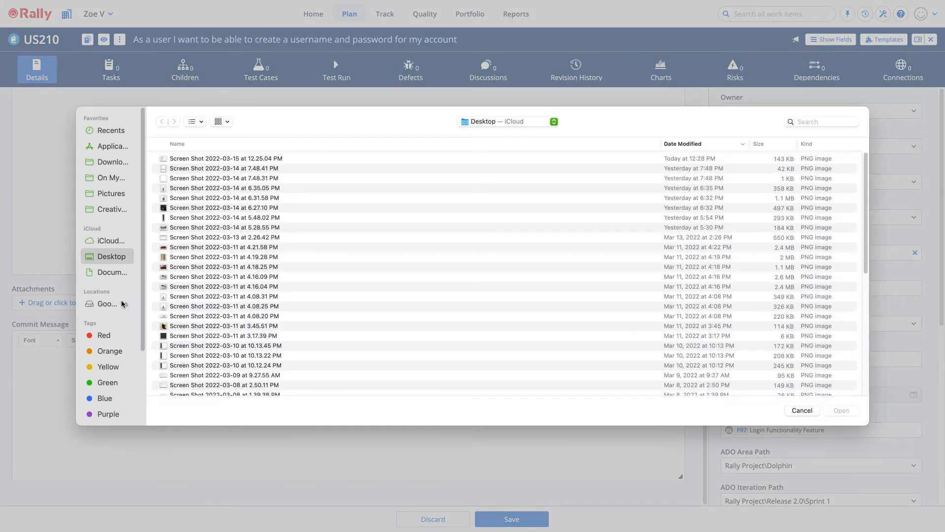
{"action": "left_click", "coordinate": [204, 170]}
{"action": "left_click", "coordinate": [836, 411]}
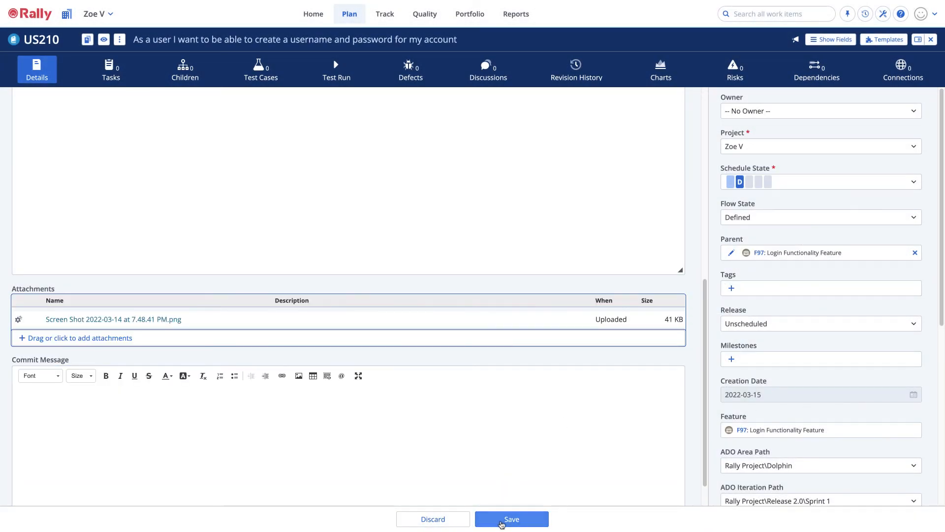
{"action": "left_click", "coordinate": [501, 519]}
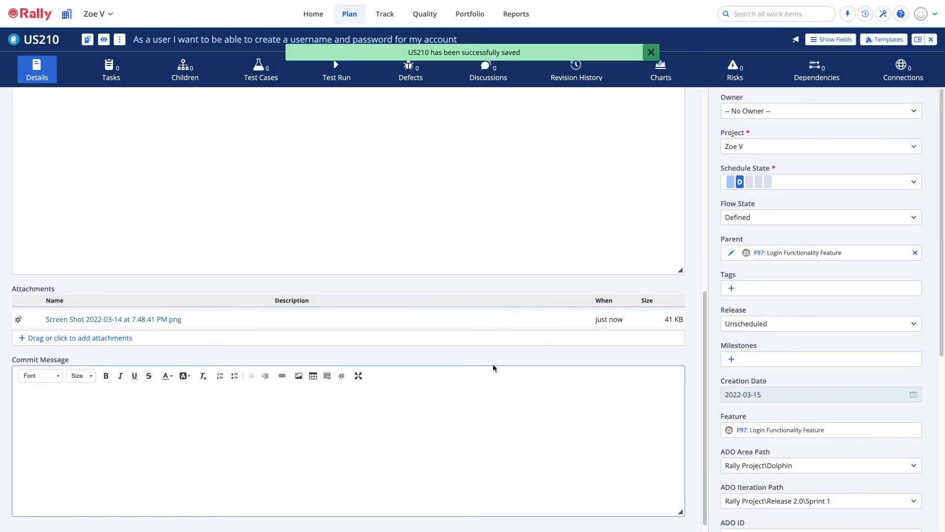
Change the user story's ADO Iteration Path to Rally Project\Release 2.0\Sprint 2 and save it.
{"action": "mouse_move", "coordinate": [157, 320]}
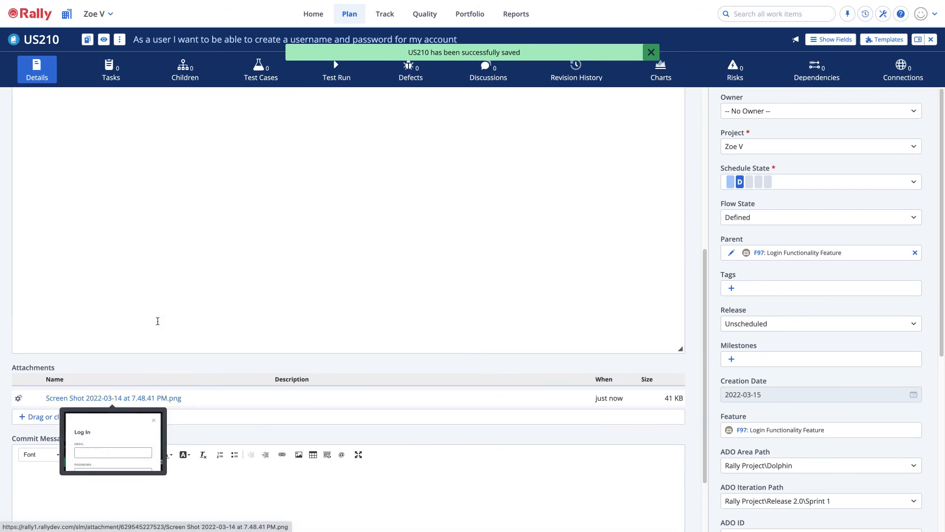
{"action": "scroll", "coordinate": [158, 321], "scroll_direction": "up", "scroll_amount": 5}
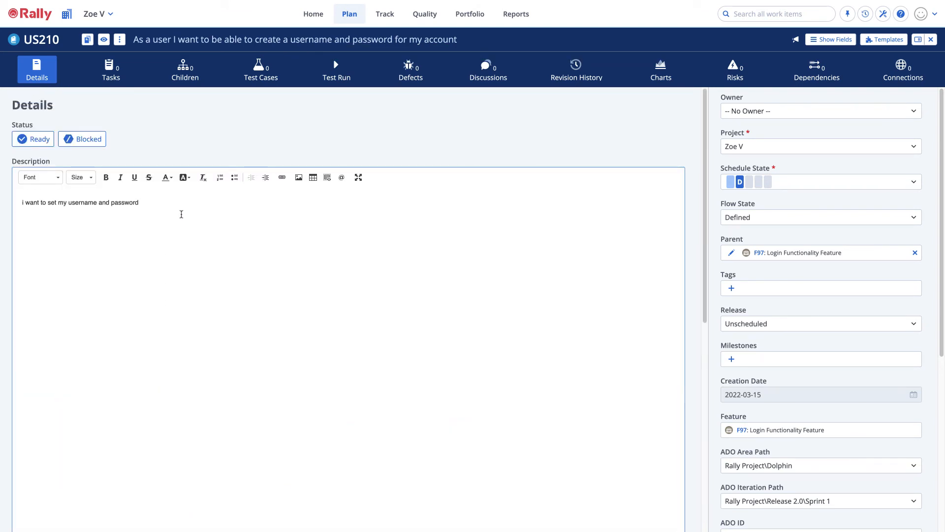
{"action": "scroll", "coordinate": [852, 498], "scroll_direction": "down", "scroll_amount": 3}
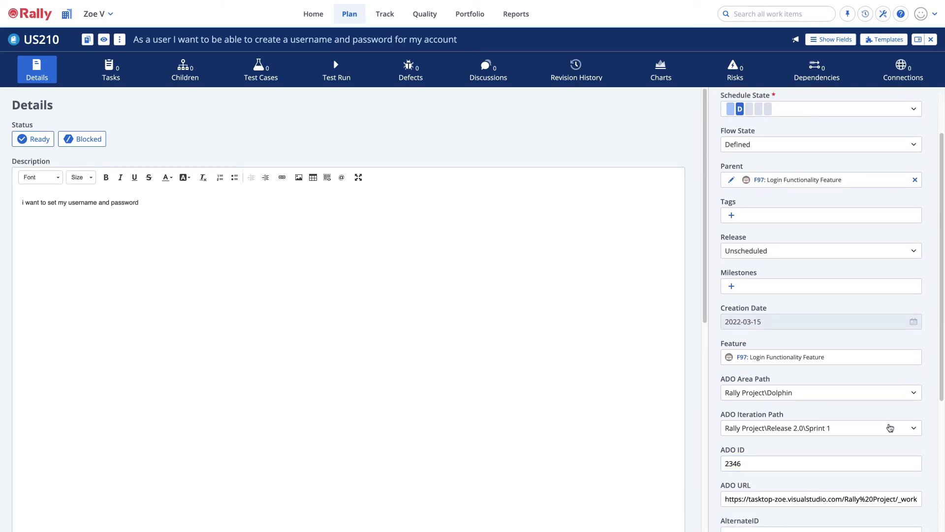
{"action": "left_click", "coordinate": [890, 427]}
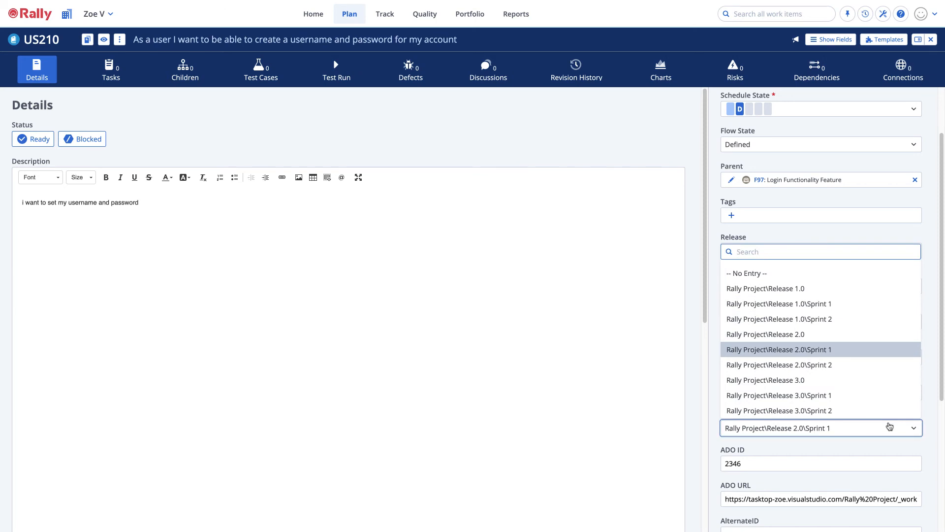
{"action": "left_click", "coordinate": [838, 362]}
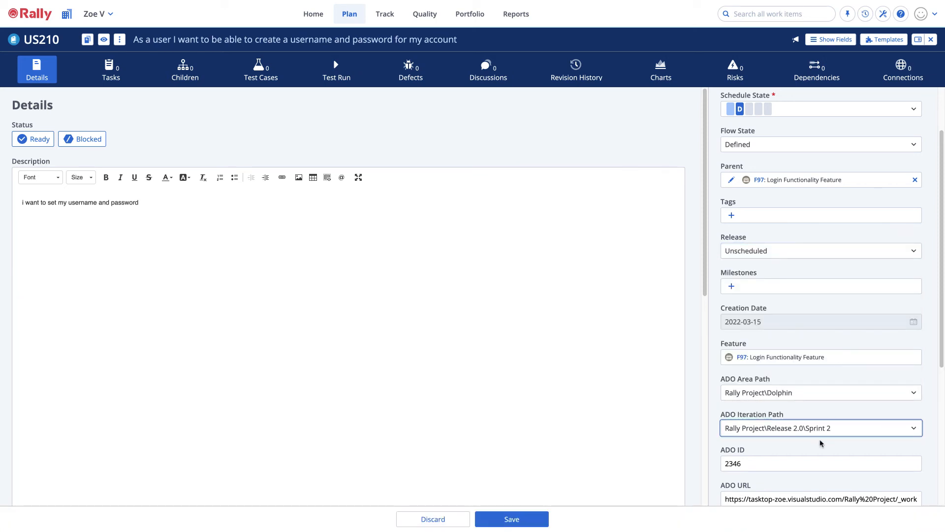
{"action": "left_click", "coordinate": [542, 519]}
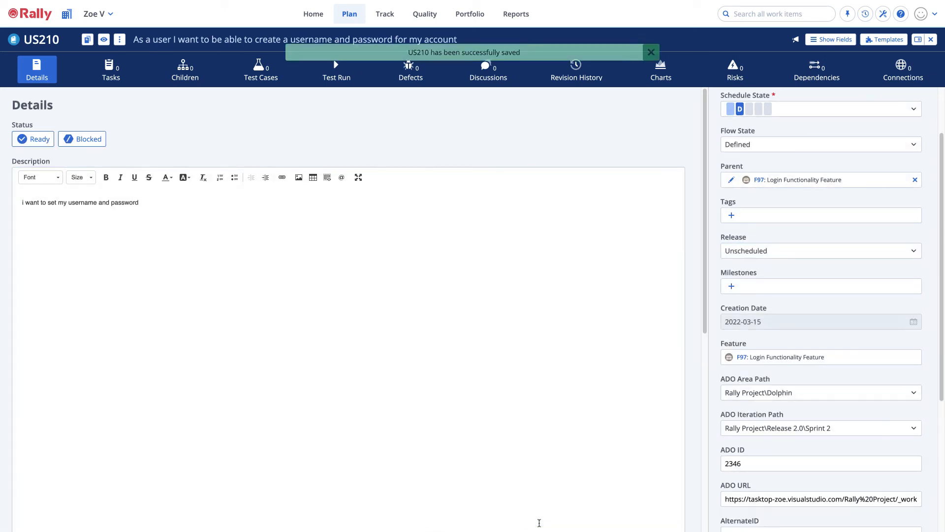
Post the comment "hey ADO team - please look at the mock up attachment?" in the user story's discussion.
{"action": "left_click", "coordinate": [490, 79]}
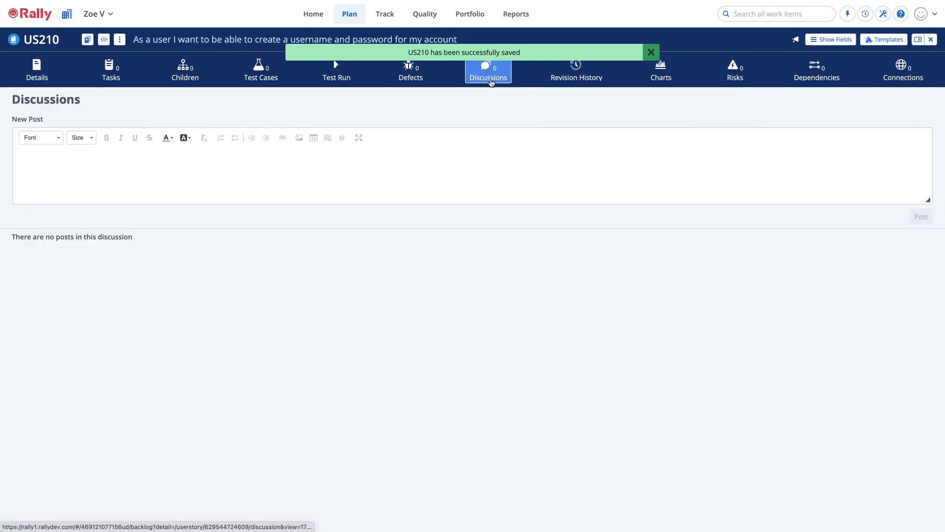
{"action": "left_click", "coordinate": [335, 178]}
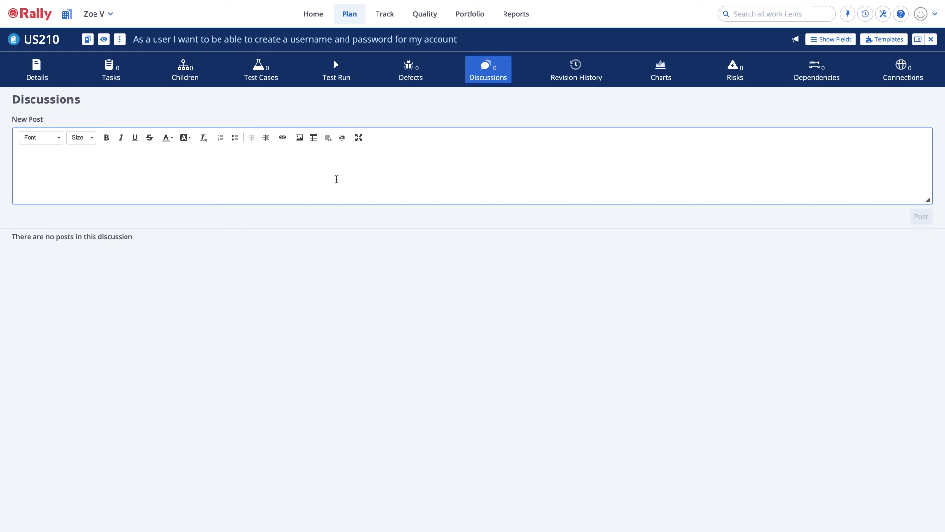
{"action": "type", "text": "hey ADO team - "}
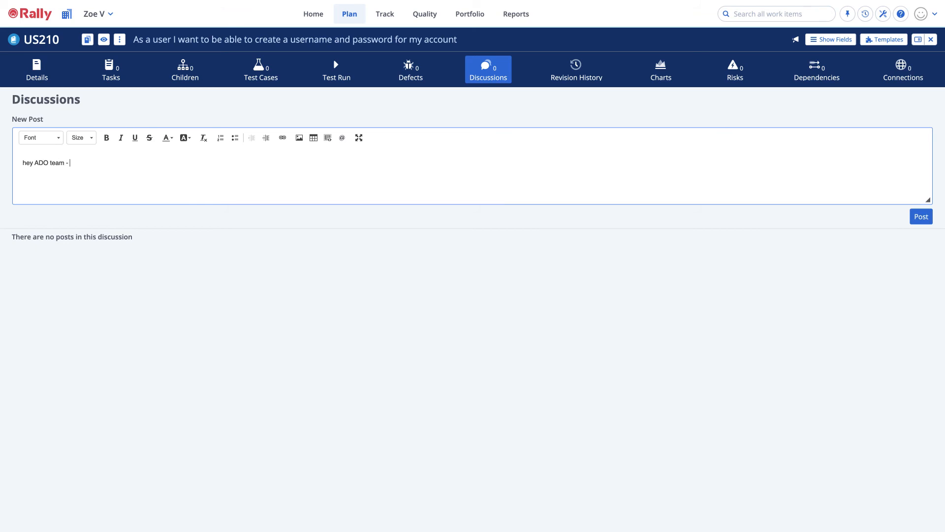
{"action": "type", "text": "please look at the mock up attachment?"}
{"action": "left_click", "coordinate": [919, 218]}
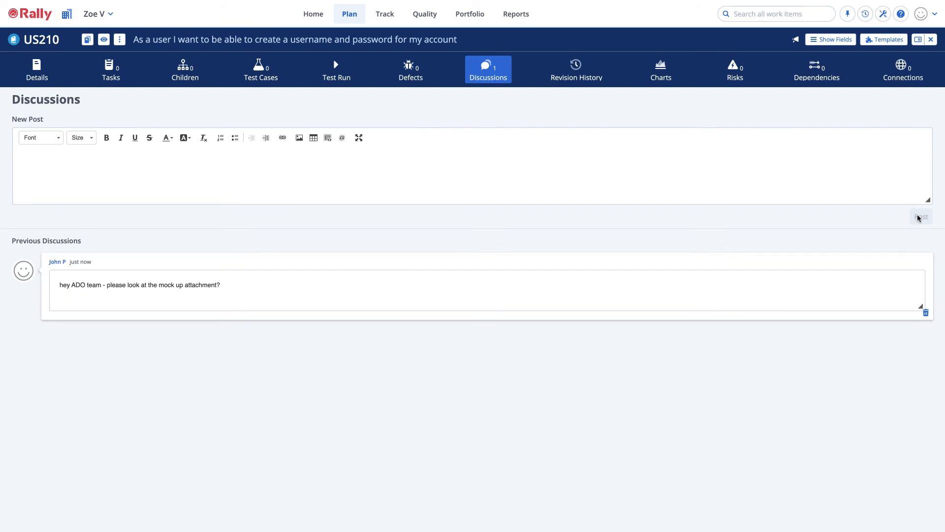
{"action": "left_click", "coordinate": [290, 286]}
Switch to Azure DevOps, refresh user story 2346, and examine the synchronized comment and its original author's e-mail.
{"action": "key", "text": "ctrl+Right"}
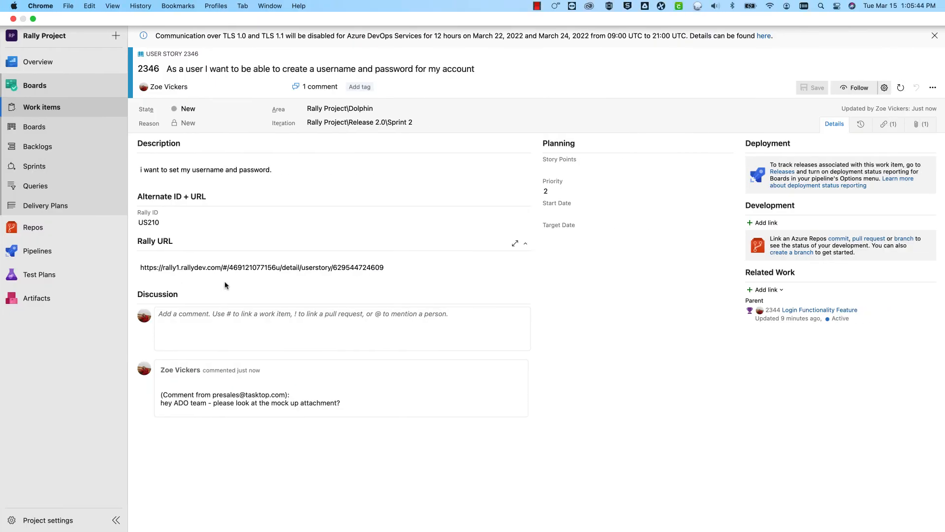
{"action": "left_click", "coordinate": [902, 89]}
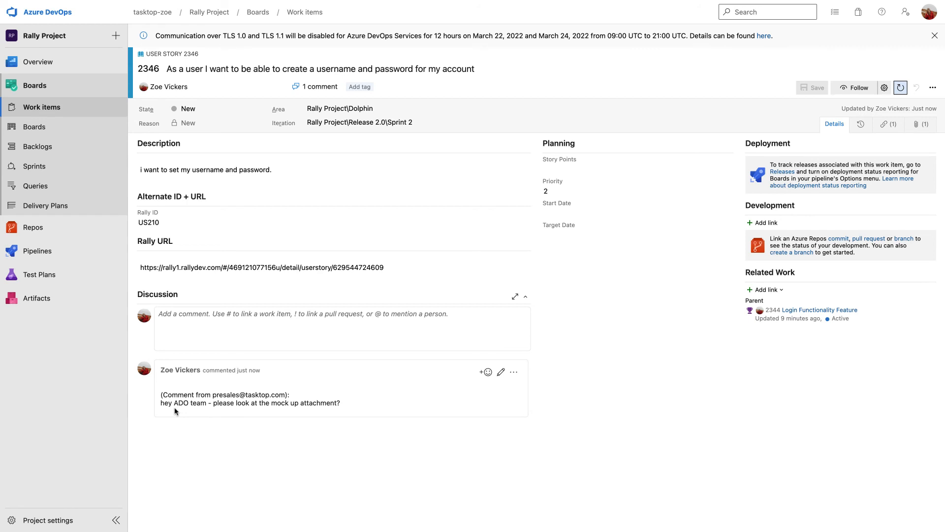
{"action": "left_click_drag", "start_coordinate": [215, 395], "coordinate": [279, 394]}
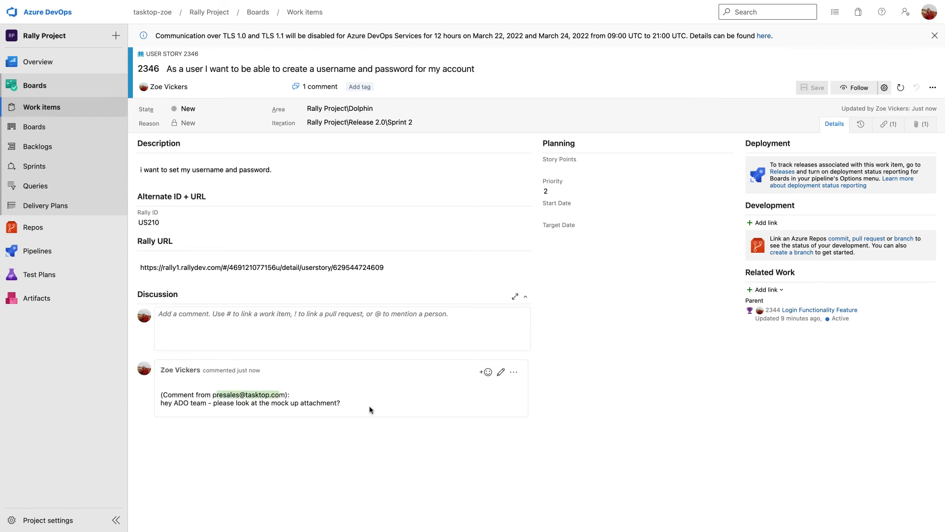
{"action": "left_click", "coordinate": [338, 419]}
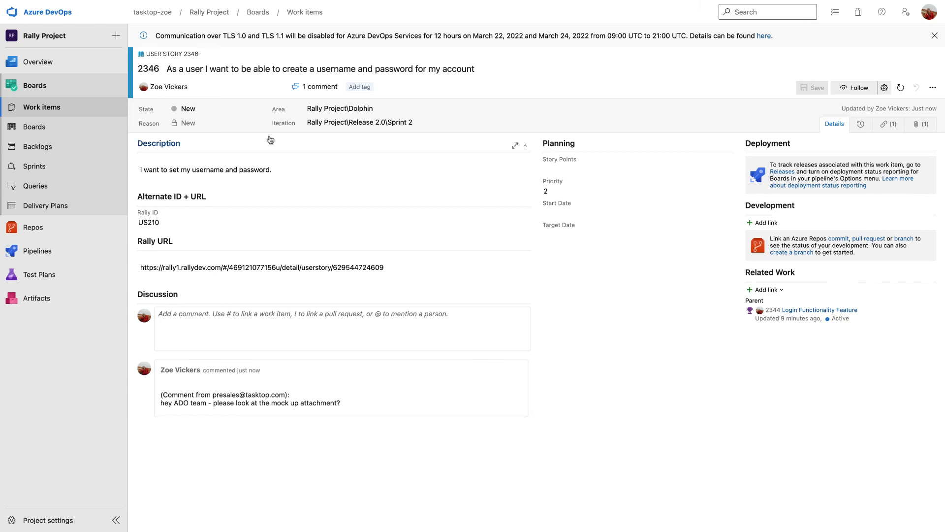
Set the user story's state to Resolved and save it.
{"action": "left_click", "coordinate": [262, 111]}
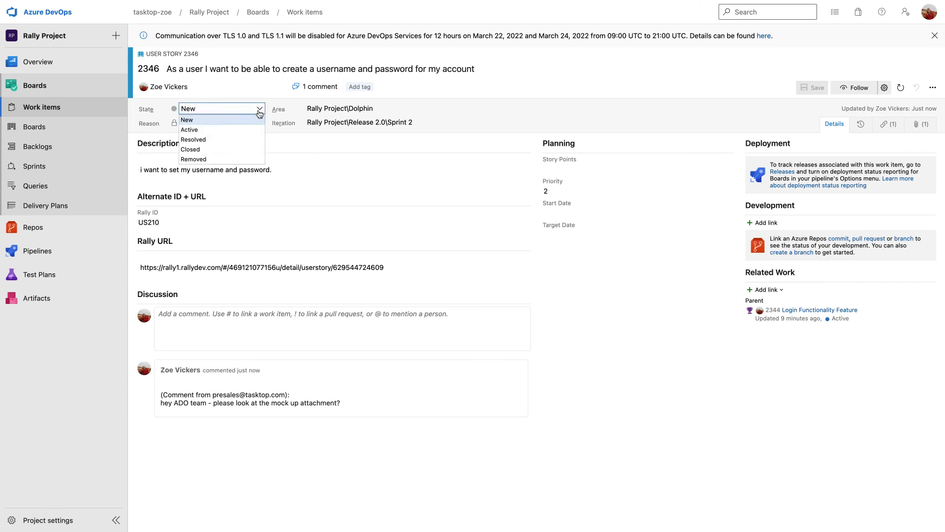
{"action": "left_click", "coordinate": [232, 140]}
{"action": "left_click", "coordinate": [812, 88]}
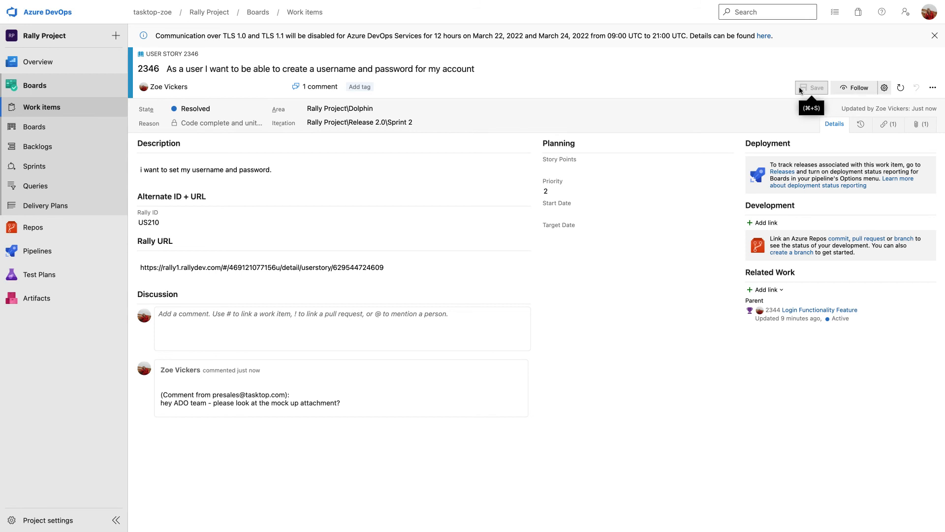
Switch to Rally and examine the Schedule State and its available options in the details of user story US210.
{"action": "key", "text": "ctrl+Left"}
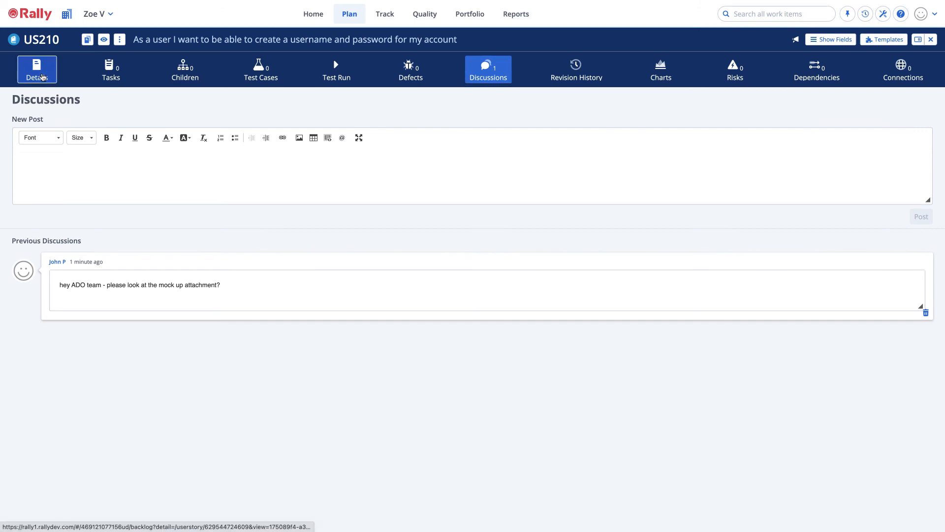
{"action": "left_click", "coordinate": [42, 76]}
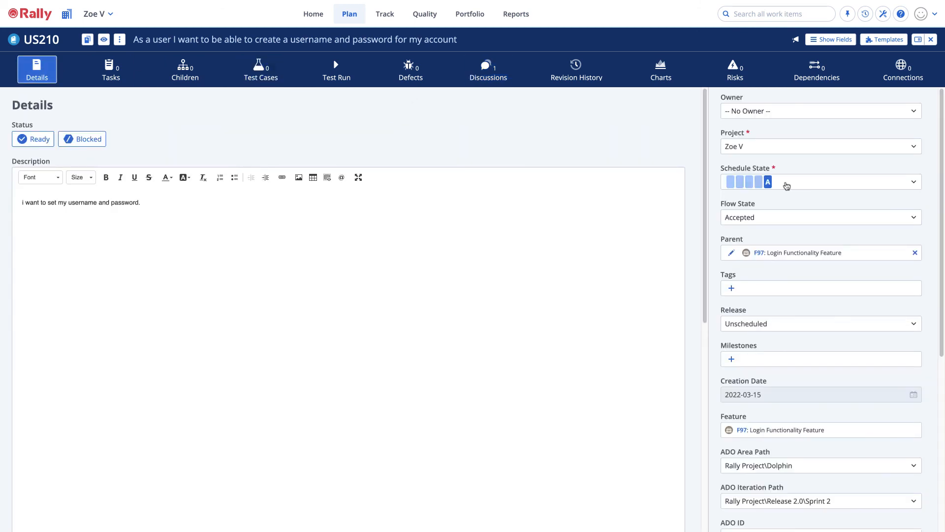
{"action": "left_click", "coordinate": [787, 184]}
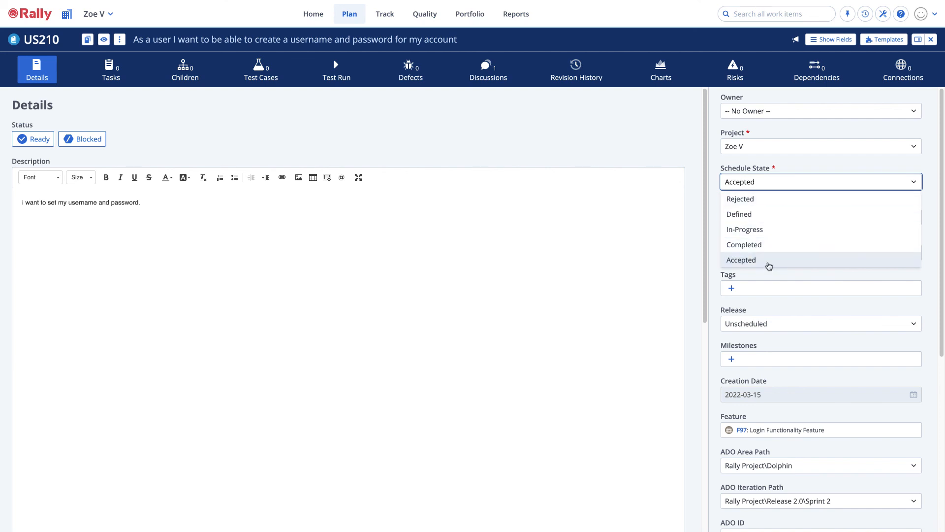
{"action": "left_click", "coordinate": [840, 168]}
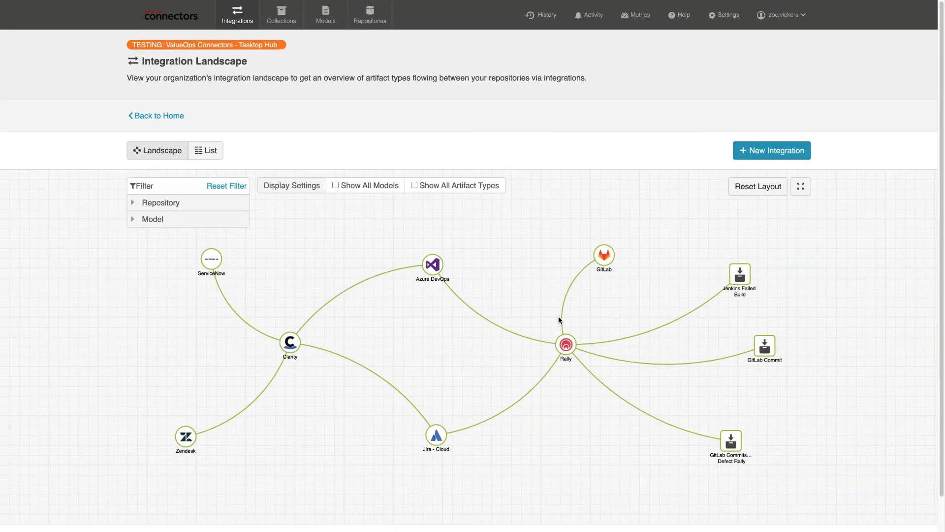
In ValueOps Connectors, show all artifact types on the landscape and open the field flow of integration 1. Rally - Portfolio Epic <=> Azure DevOps - Epic.
{"action": "left_click", "coordinate": [414, 185]}
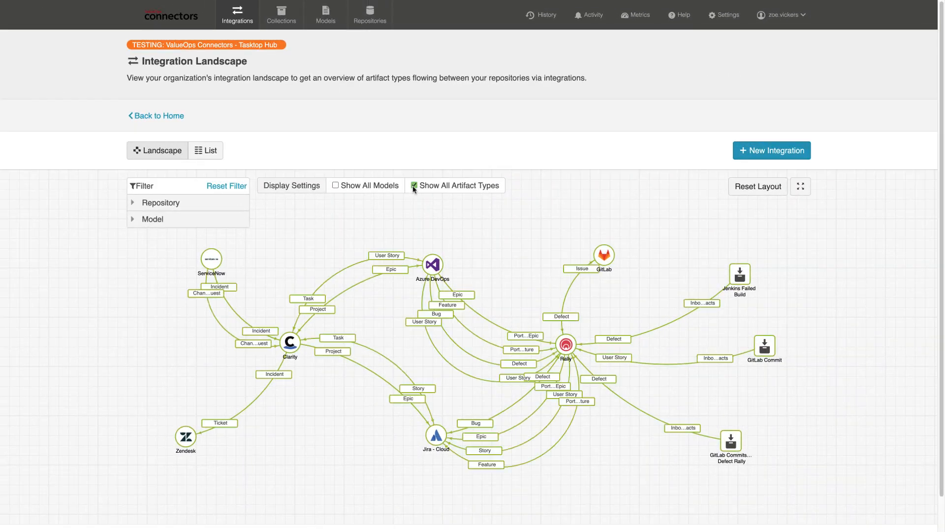
{"action": "left_click", "coordinate": [206, 150]}
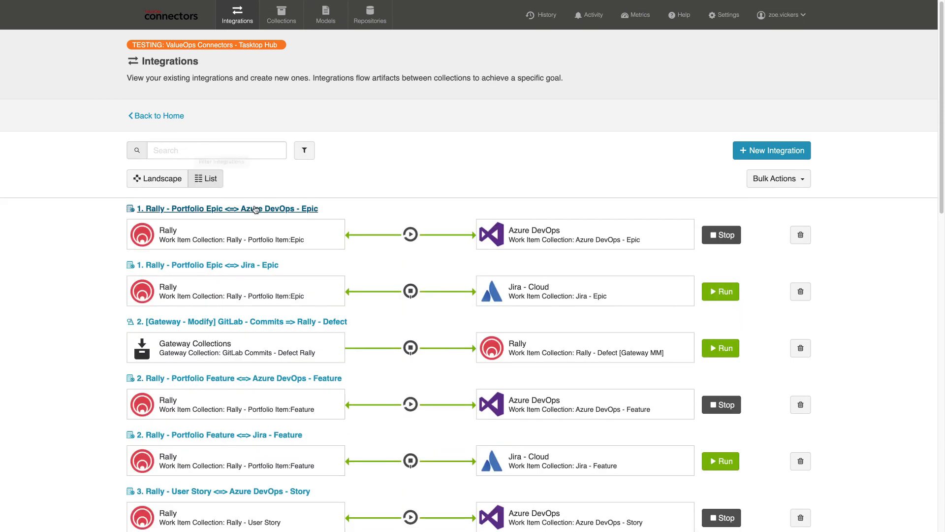
{"action": "left_click", "coordinate": [254, 209]}
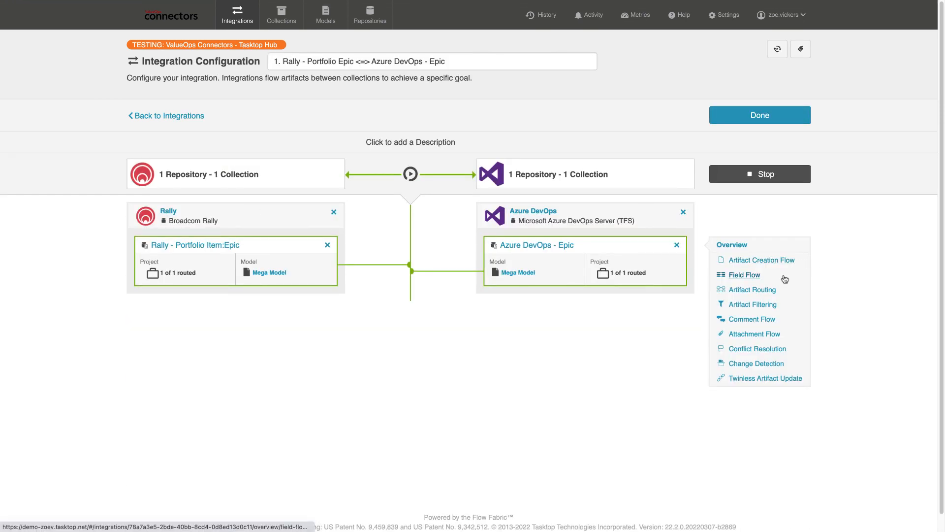
{"action": "left_click", "coordinate": [748, 277]}
{"action": "scroll", "coordinate": [637, 290], "scroll_direction": "down", "scroll_amount": 3}
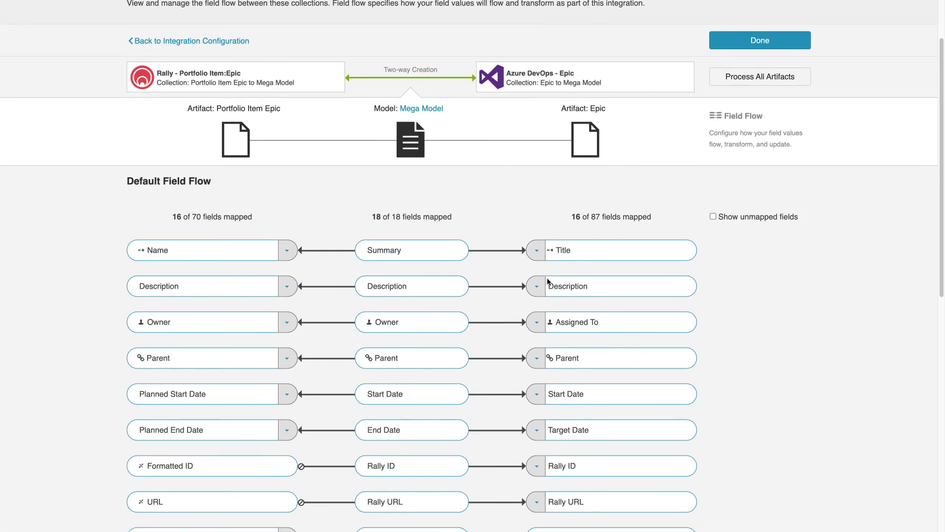
Try the No Update flow frequency for the Azure DevOps epic's Title field and discard the change.
{"action": "left_click", "coordinate": [537, 251]}
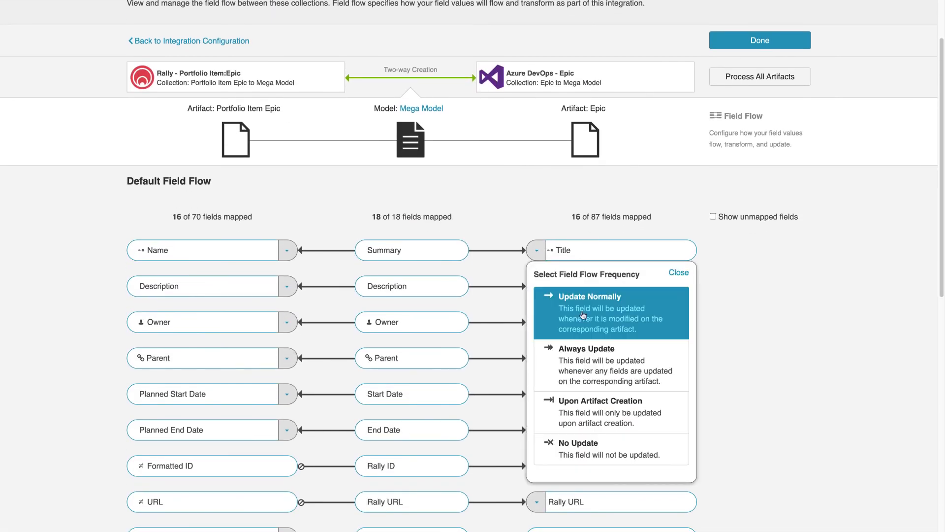
{"action": "left_click", "coordinate": [561, 452]}
{"action": "scroll", "coordinate": [767, 337], "scroll_direction": "up", "scroll_amount": 3}
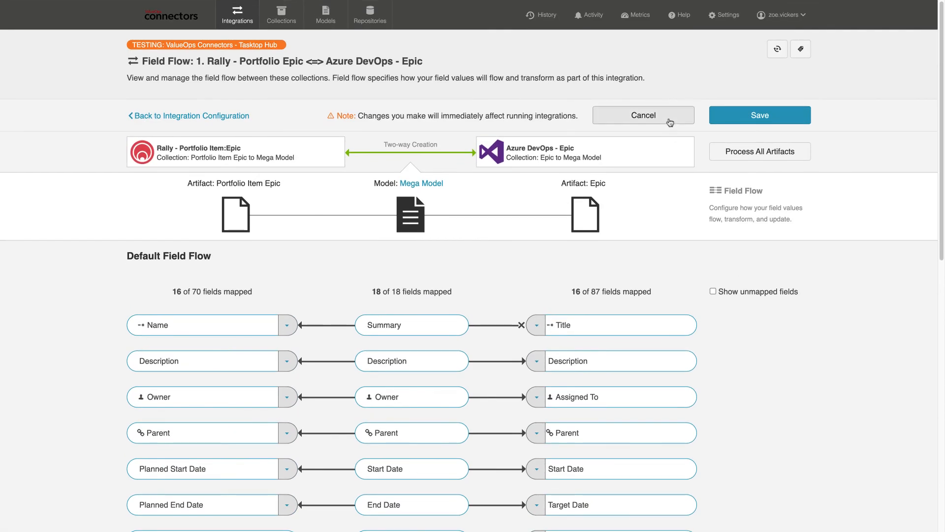
{"action": "left_click", "coordinate": [670, 124]}
Review the completed artifact activities and expand the target artifact US209 of the latest activity.
{"action": "left_click", "coordinate": [668, 161]}
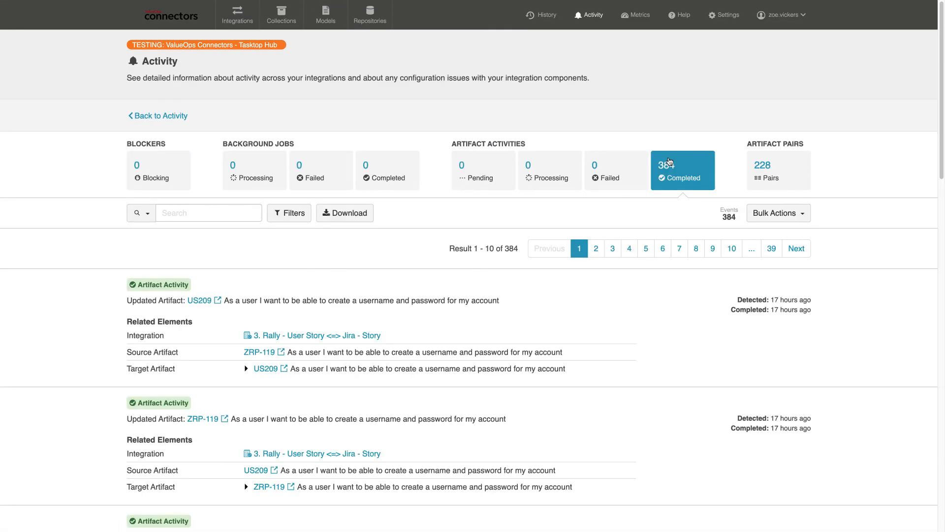
{"action": "left_click", "coordinate": [246, 369]}
{"action": "scroll", "coordinate": [405, 414], "scroll_direction": "down", "scroll_amount": 2}
{"action": "scroll", "coordinate": [405, 414], "scroll_direction": "up", "scroll_amount": 2}
Examine the metrics for user count, processed artifacts, and cumulative processing counts per integration.
{"action": "left_click", "coordinate": [635, 15]}
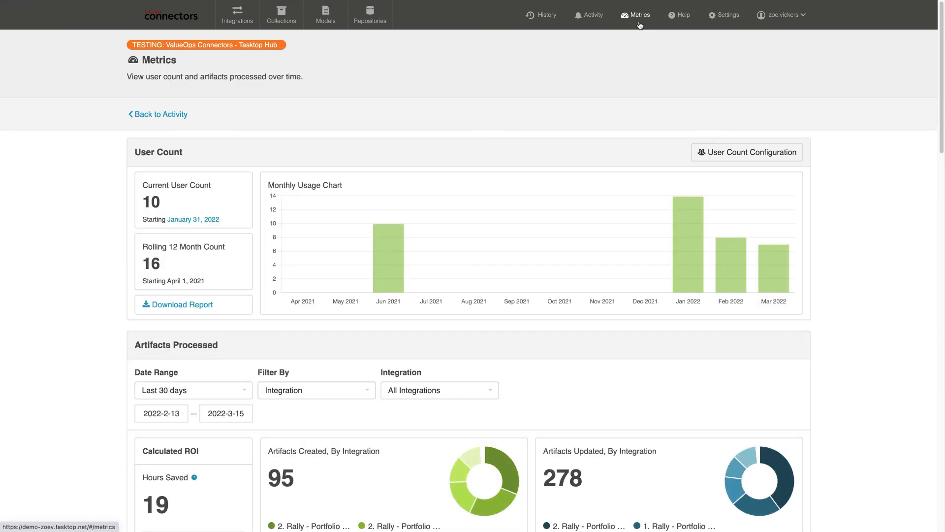
{"action": "scroll", "coordinate": [668, 375], "scroll_direction": "down", "scroll_amount": 15}
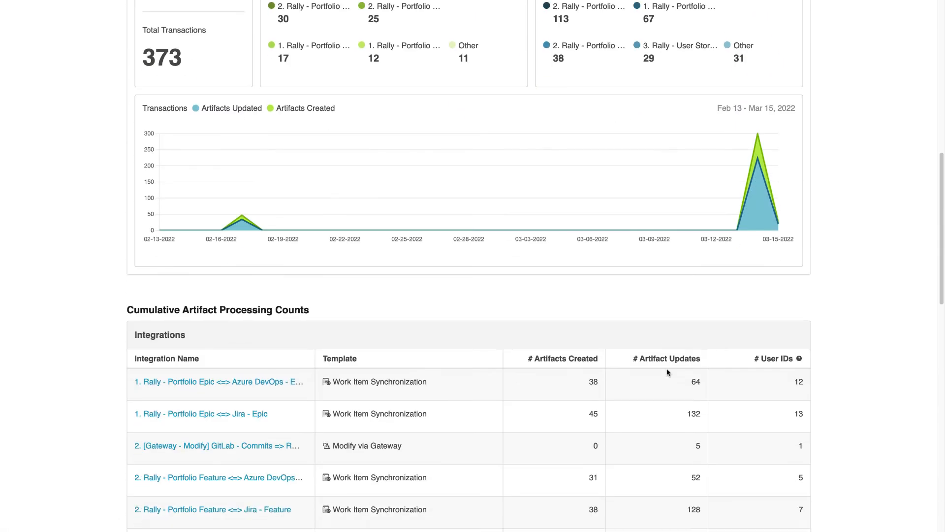